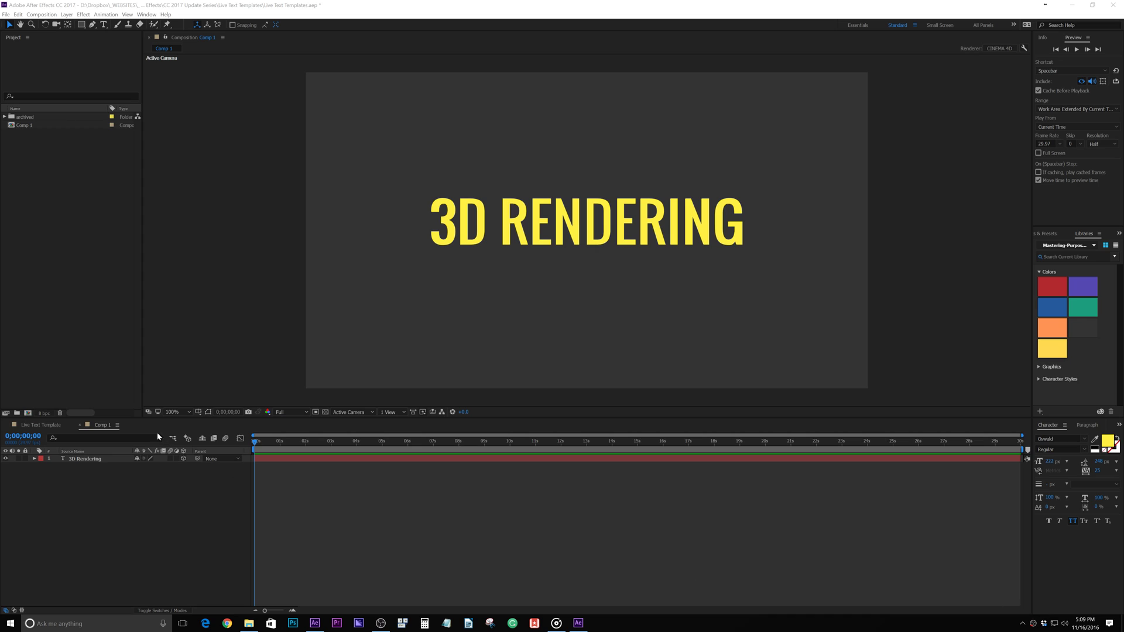
Select the 3D Rendering text layer and look through the File > Export options without exporting.
left_click(57, 360)
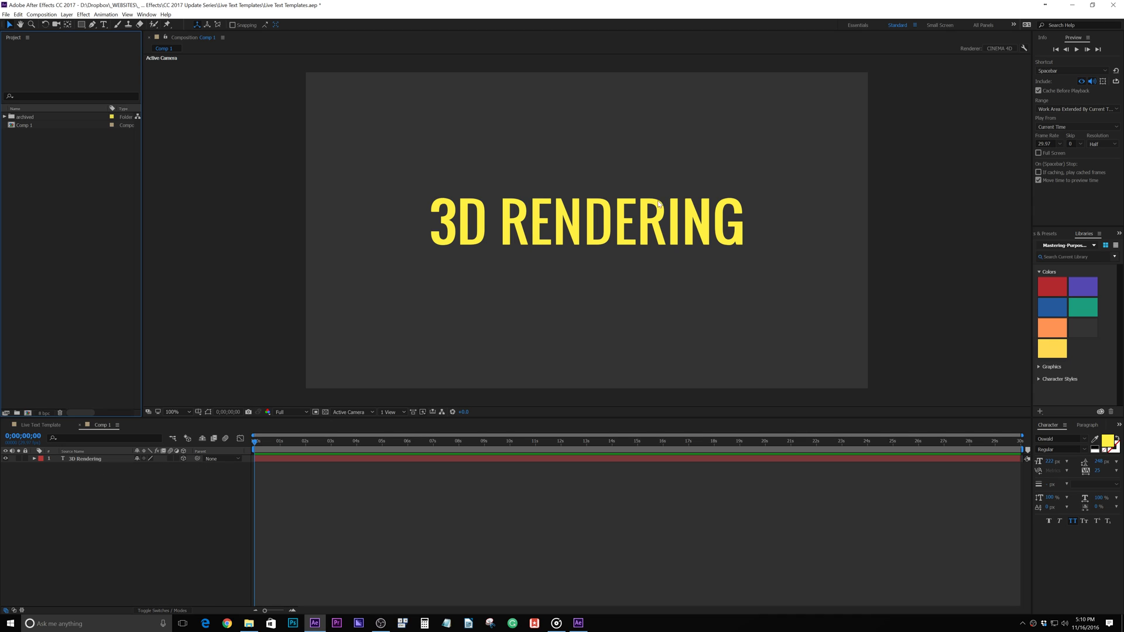
left_click(117, 505)
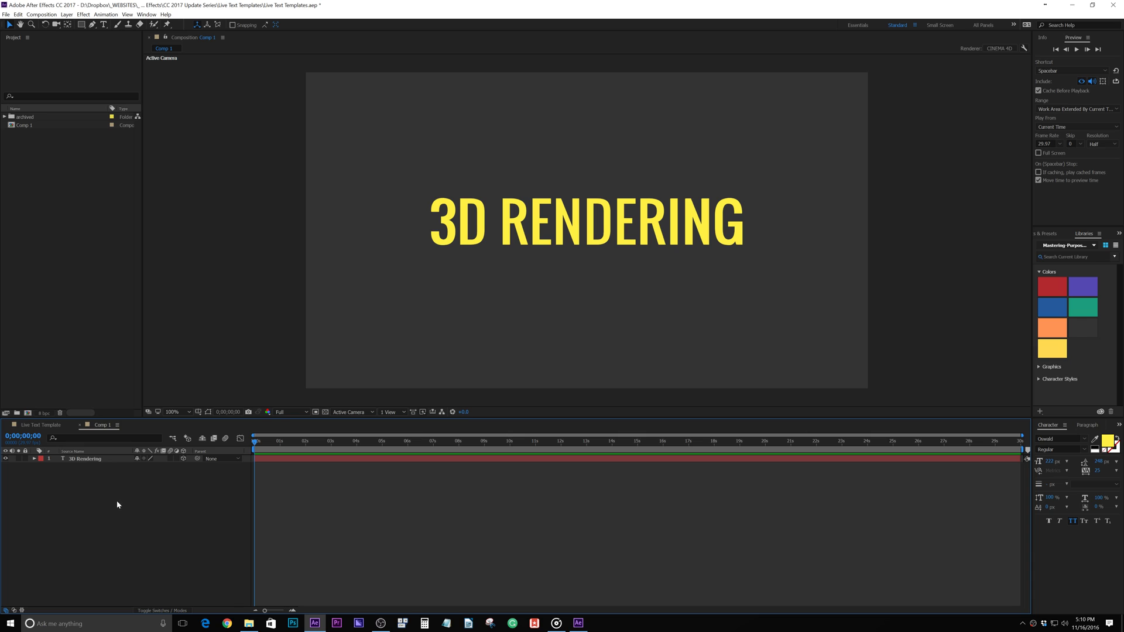
left_click(88, 459)
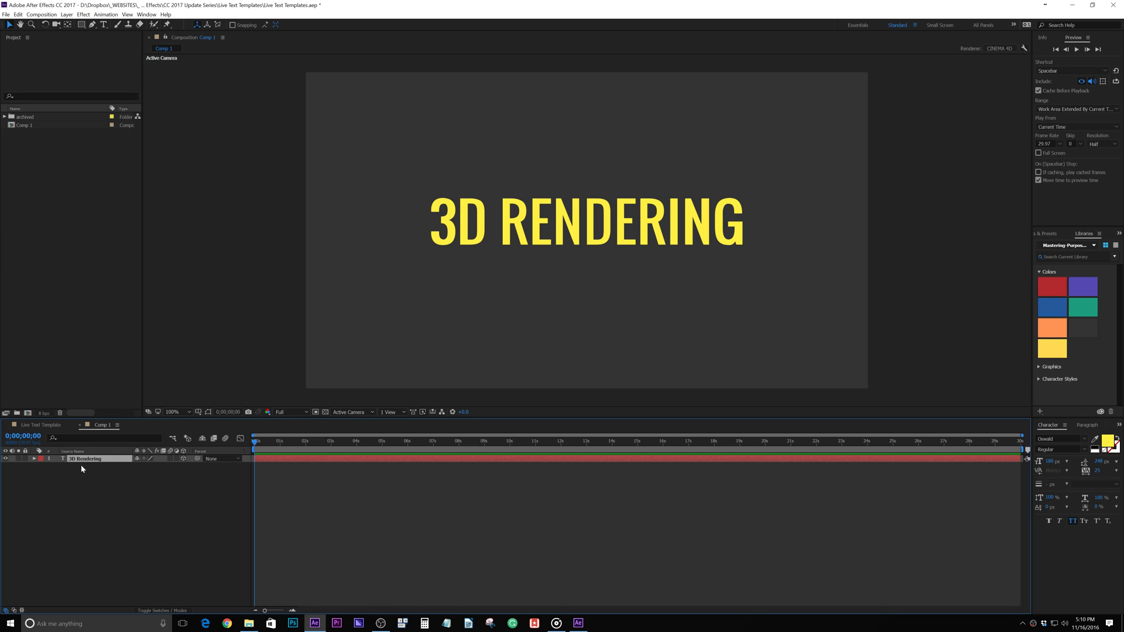
left_click(7, 15)
mouse_move(52, 157)
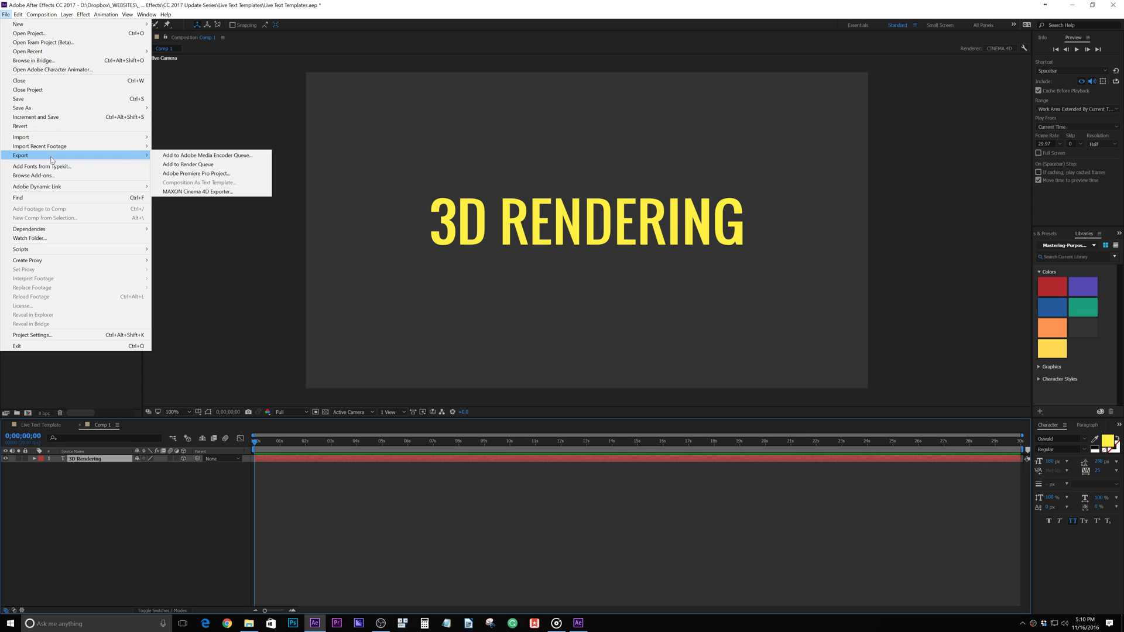
left_click(98, 391)
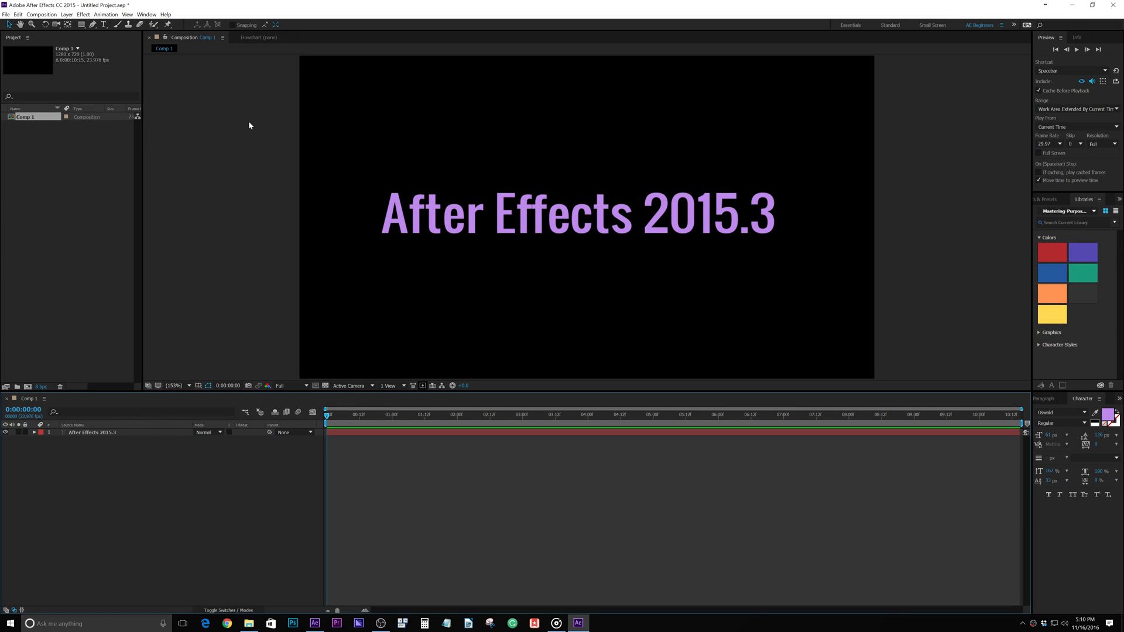
Review Comp 1's advanced settings and available 3D renderers, closing without changes.
left_click(41, 14)
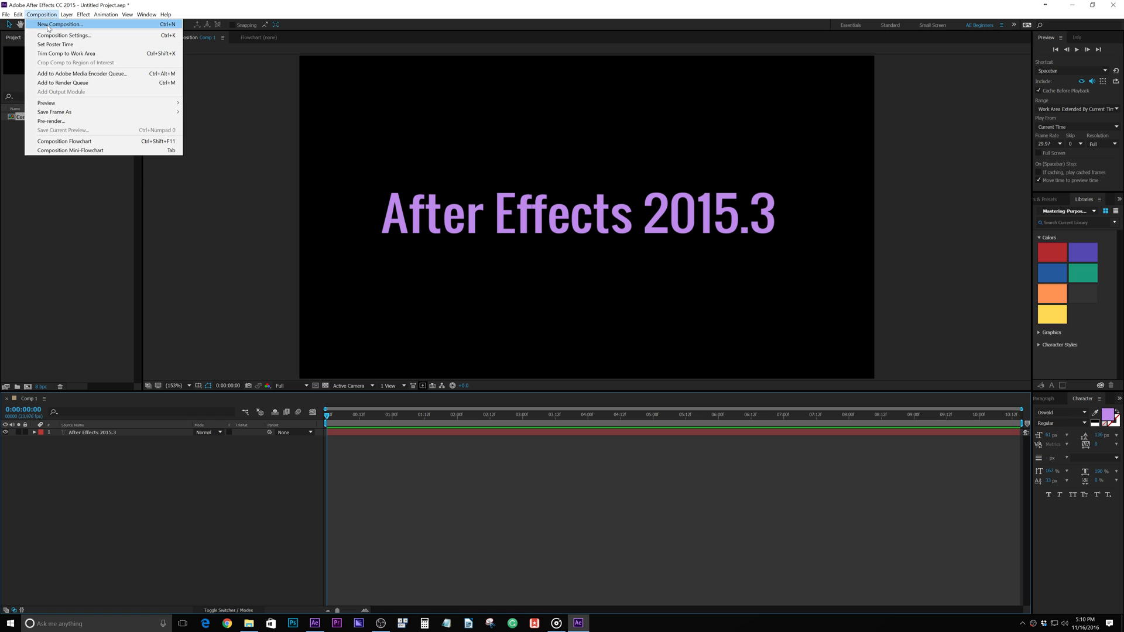
left_click(63, 35)
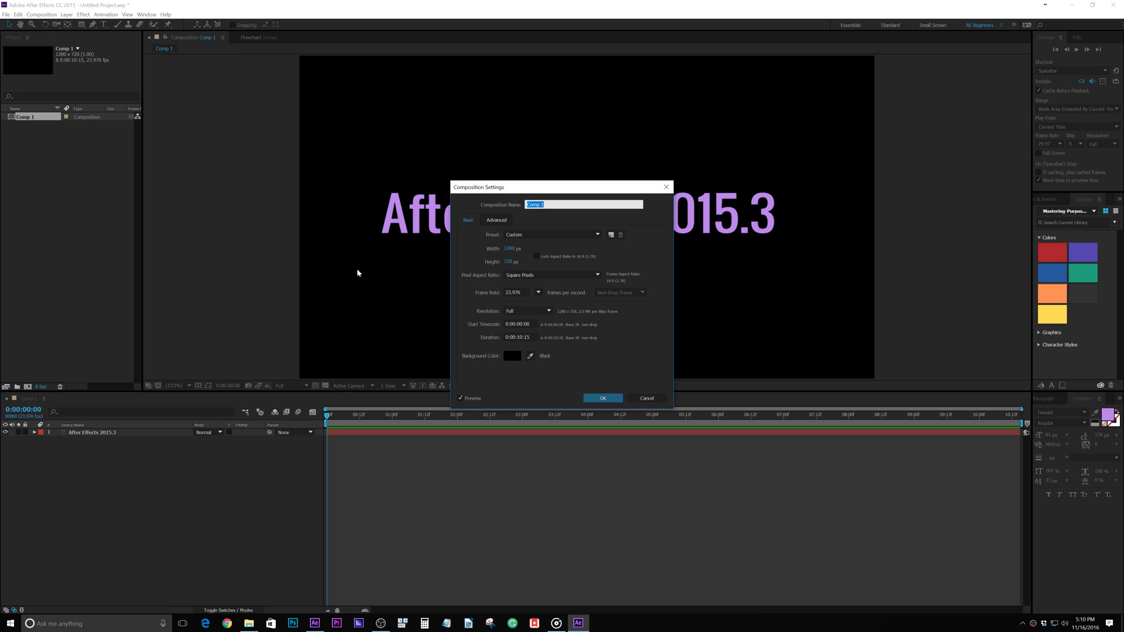
left_click(492, 221)
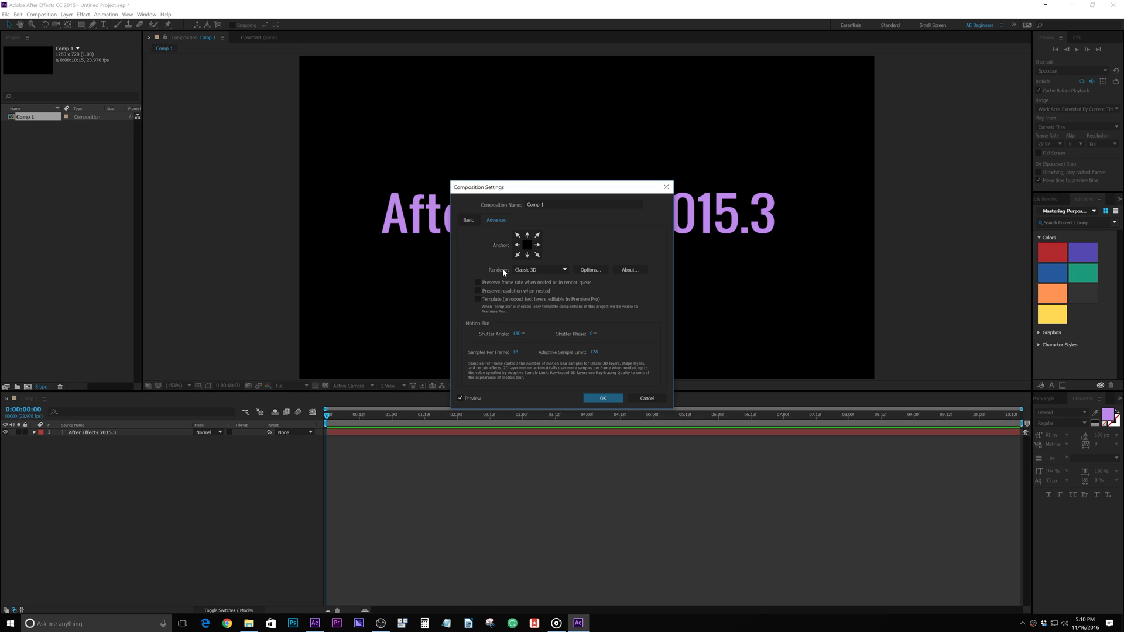
left_click(546, 270)
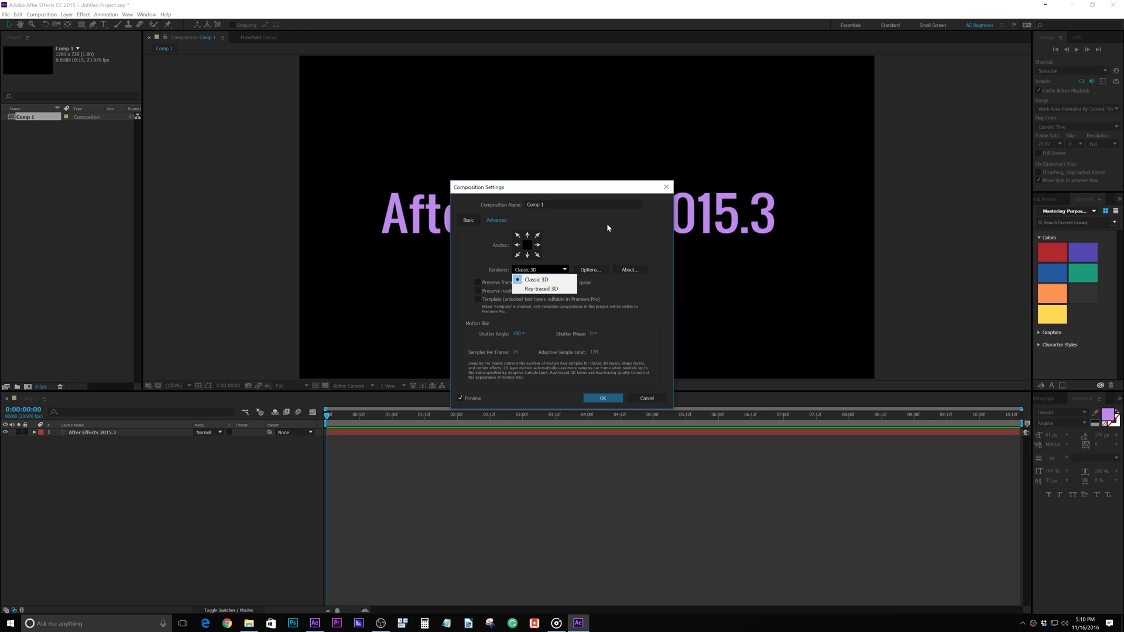
left_click(644, 398)
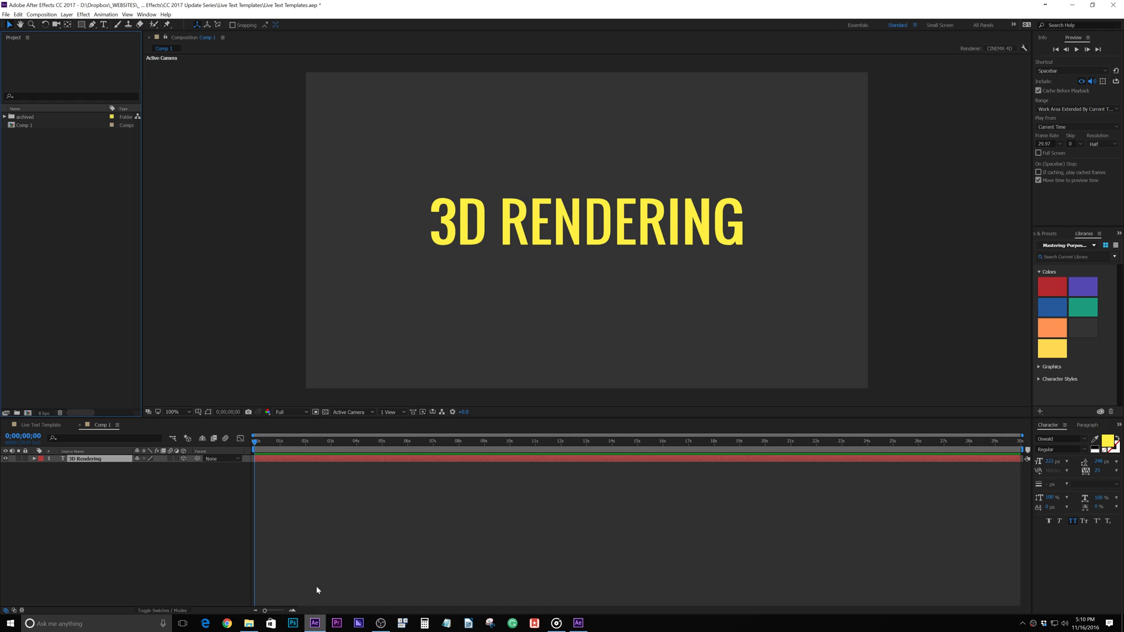
Keep CINEMA 4D as Comp 1's 3D renderer and confirm the composition settings.
key("alt+c")
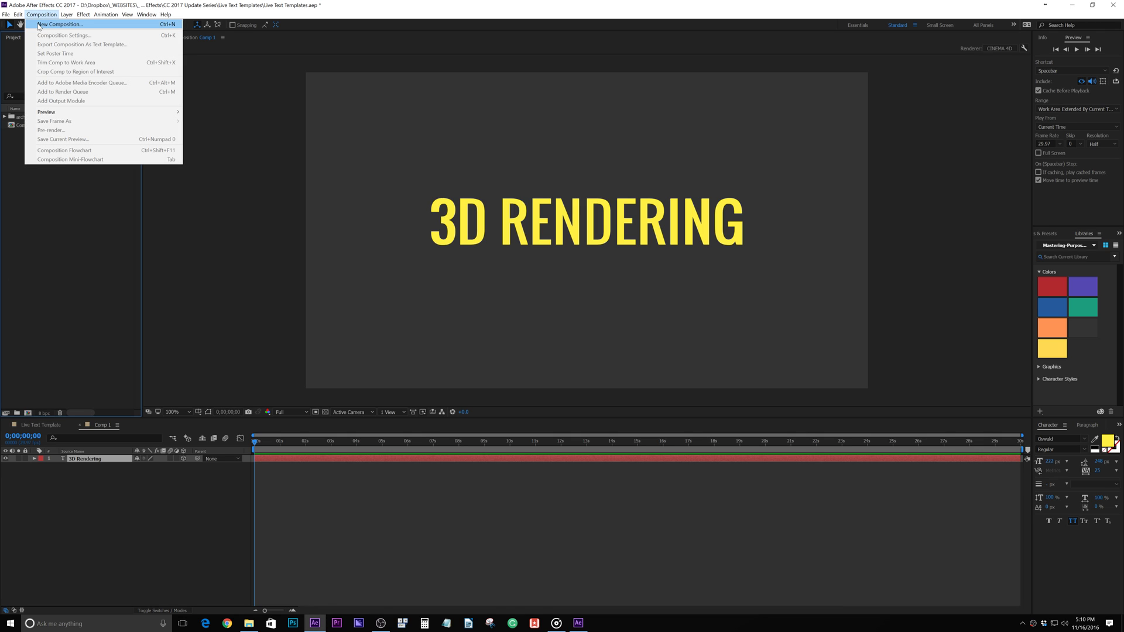
left_click(58, 429)
left_click(41, 14)
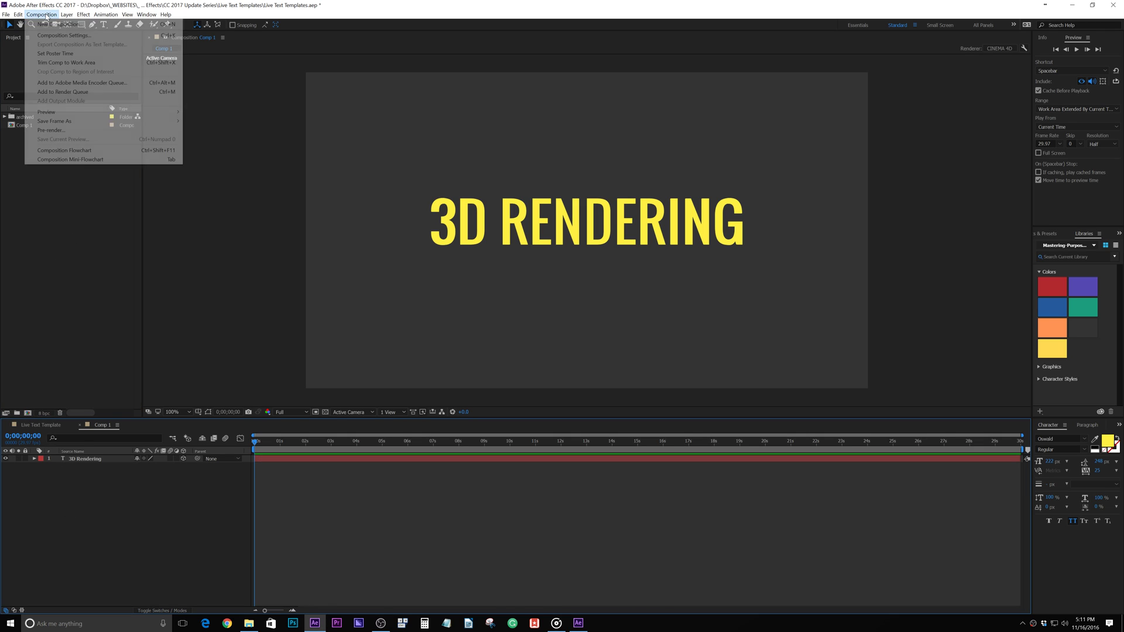
left_click(51, 36)
left_click(542, 228)
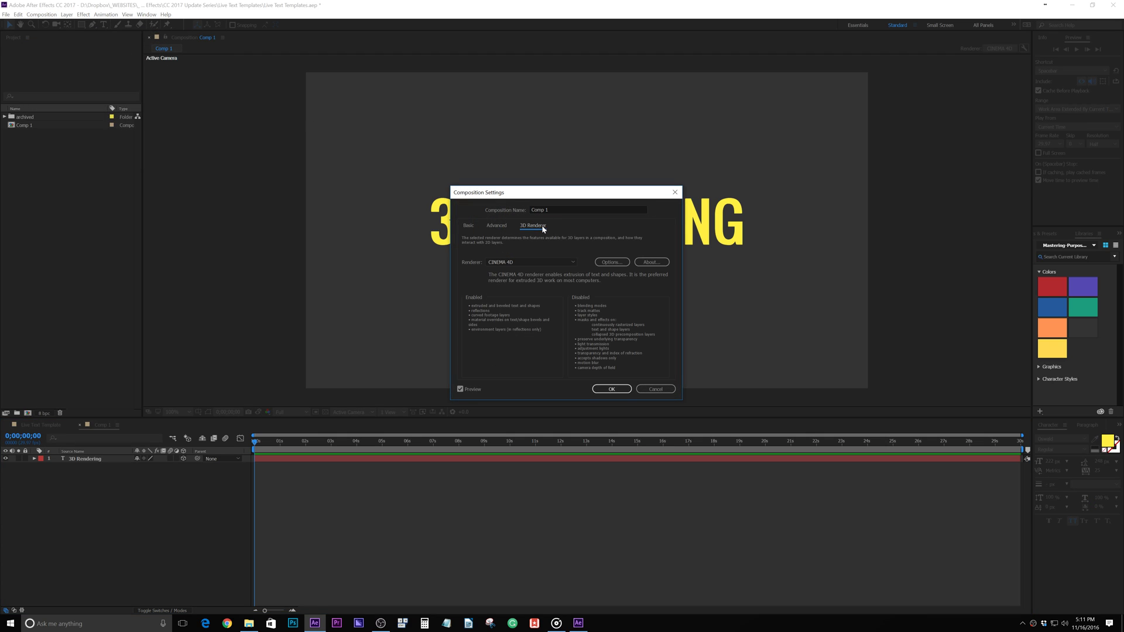
left_click(502, 263)
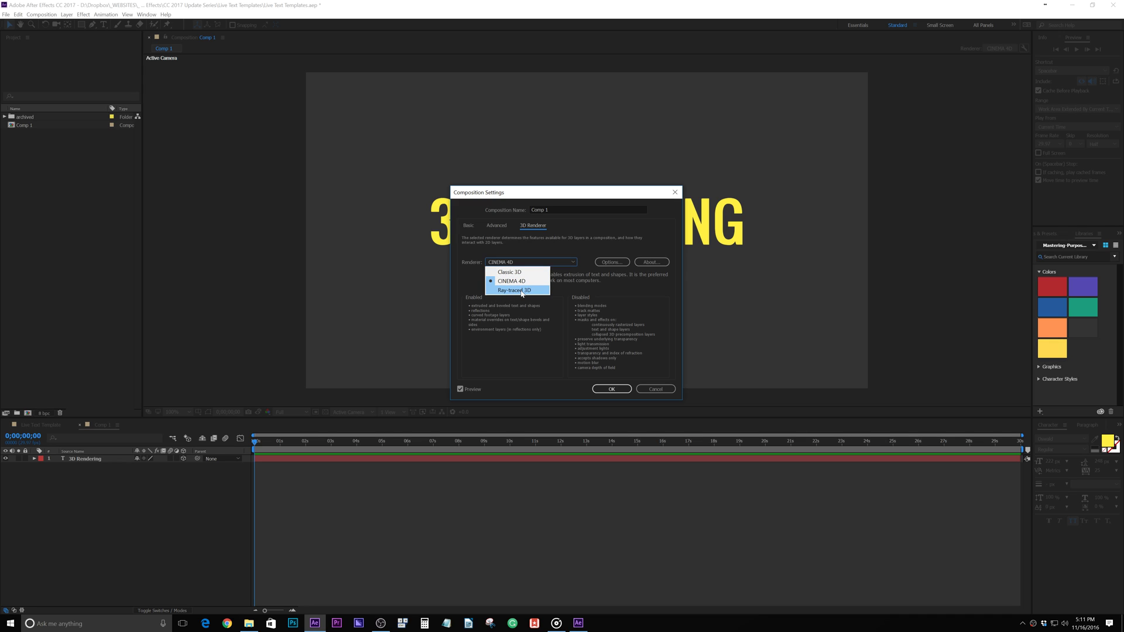
left_click(507, 283)
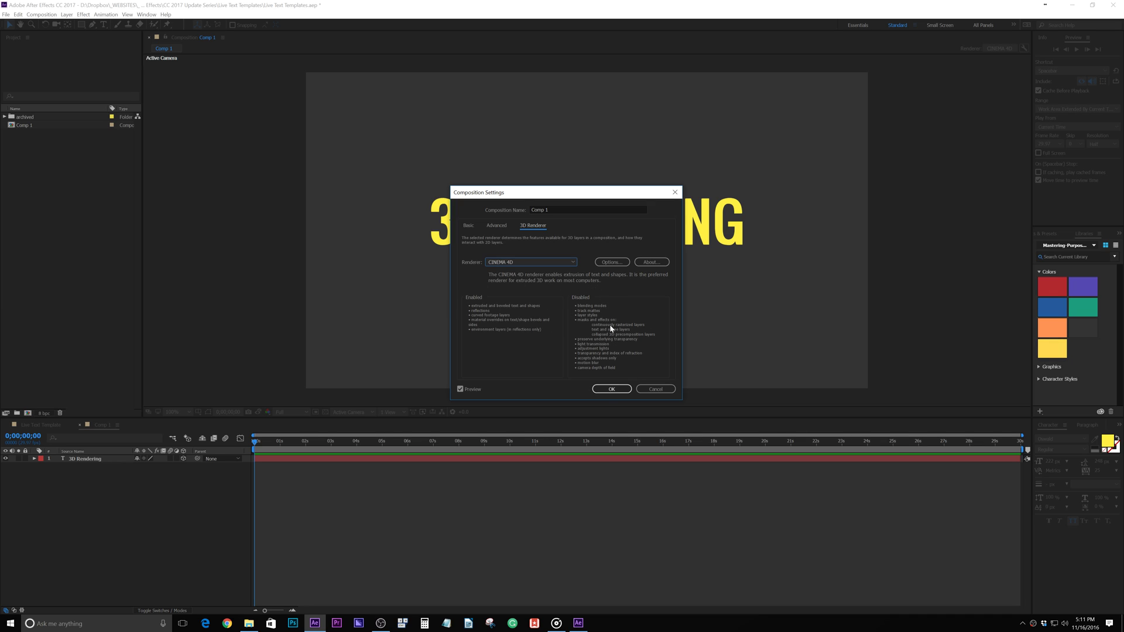
left_click(612, 394)
left_click(611, 389)
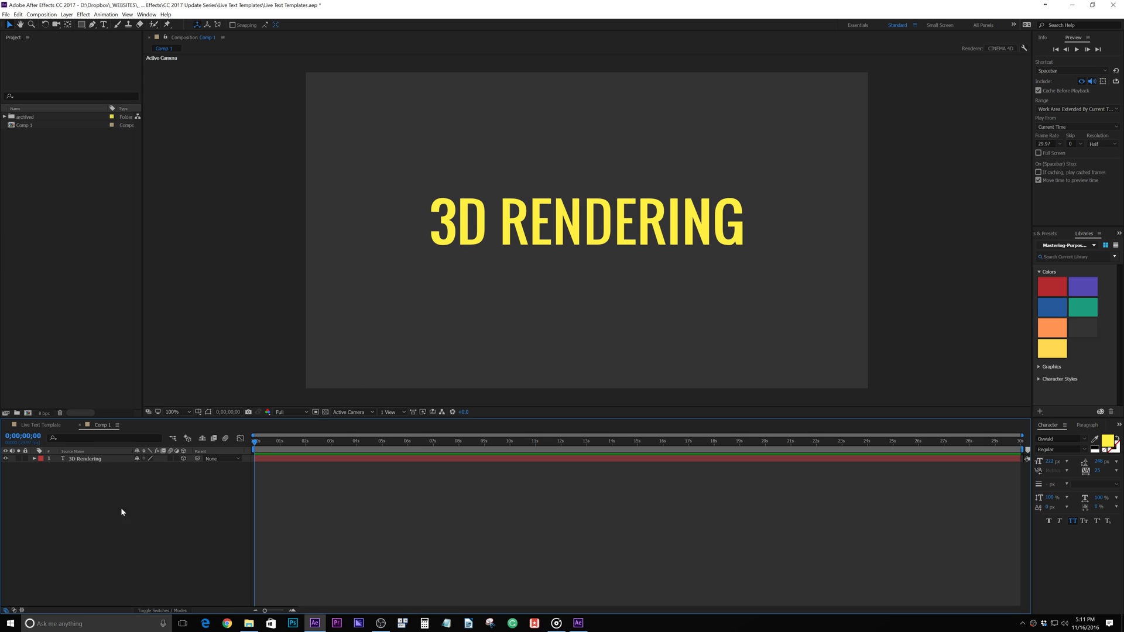
Export Comp 1 with the MAXON Cinema 4D Exporter, keeping Extrude Text as Shapes.
left_click(97, 460)
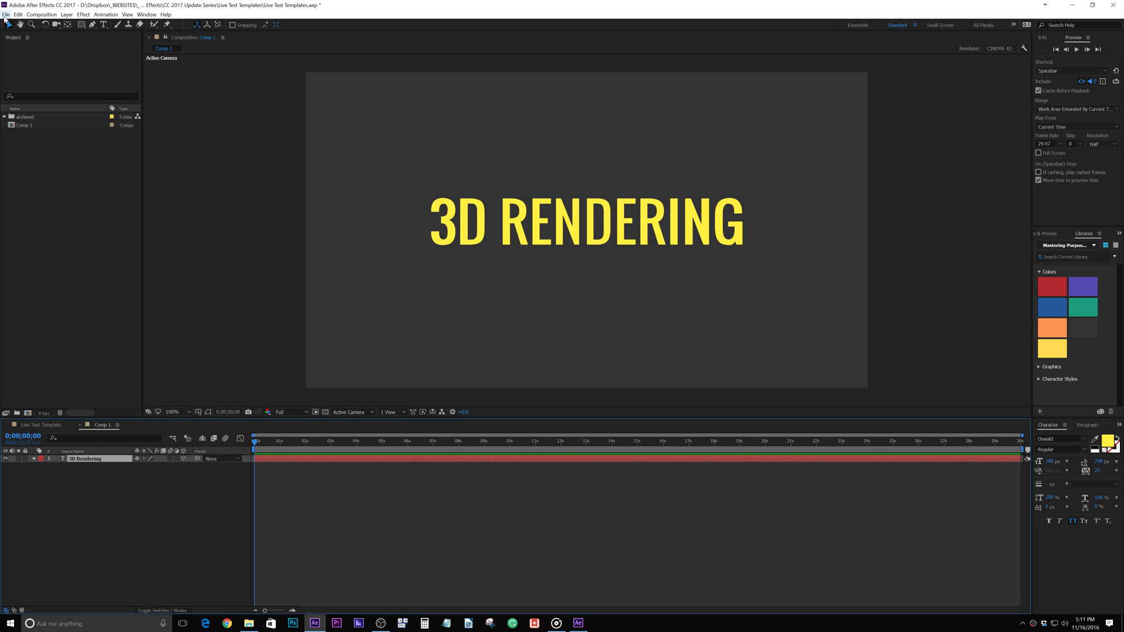
left_click(6, 14)
mouse_move(117, 155)
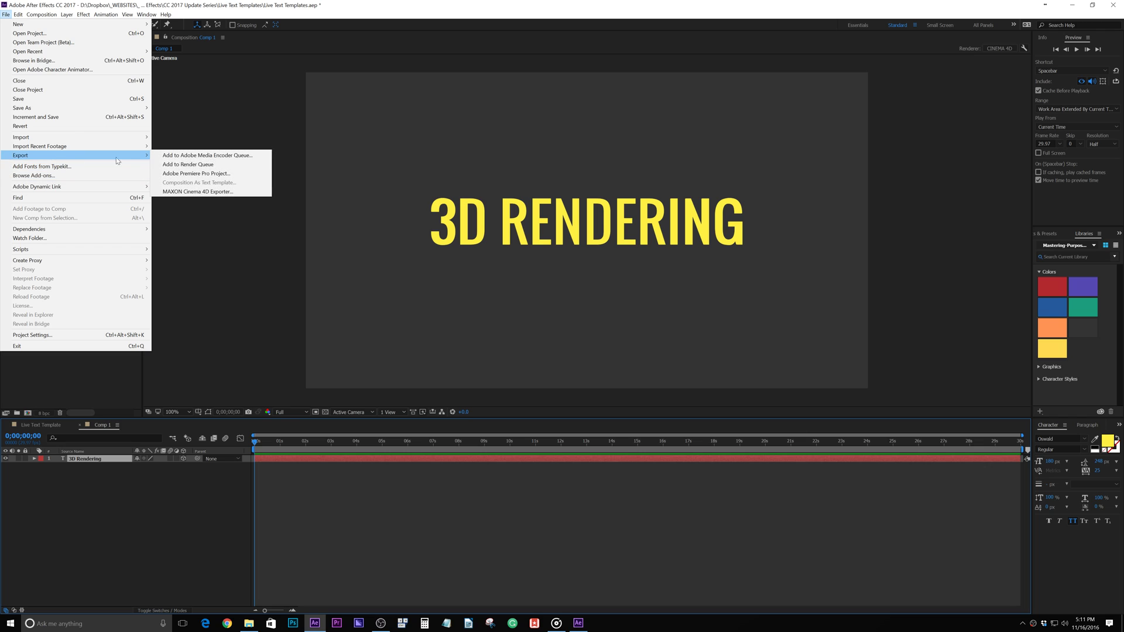
left_click(188, 192)
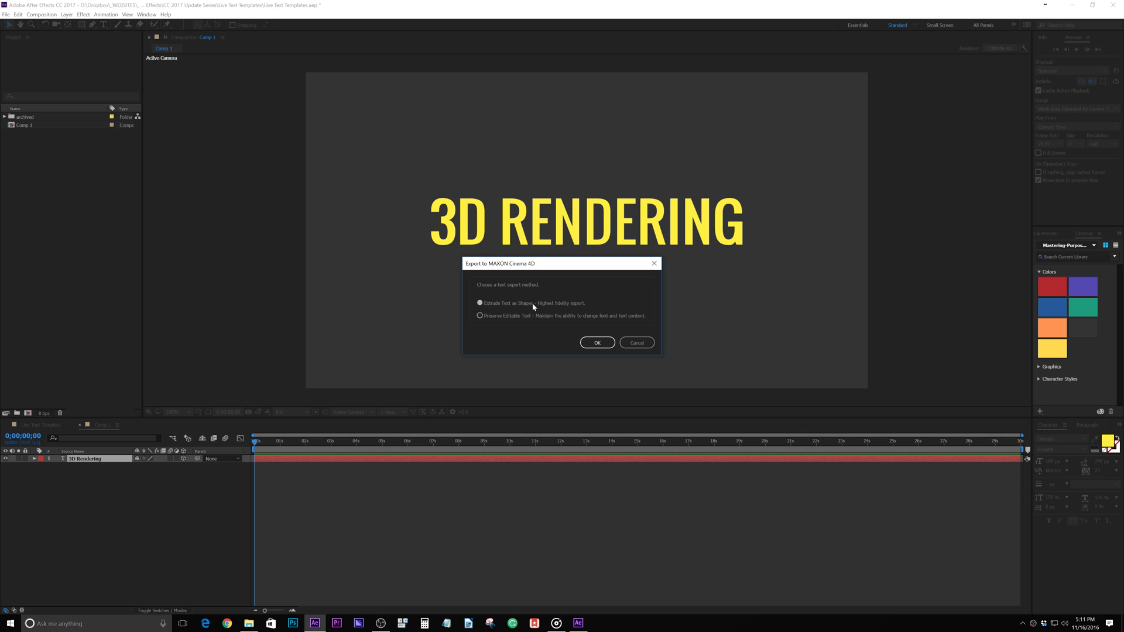
left_click(597, 342)
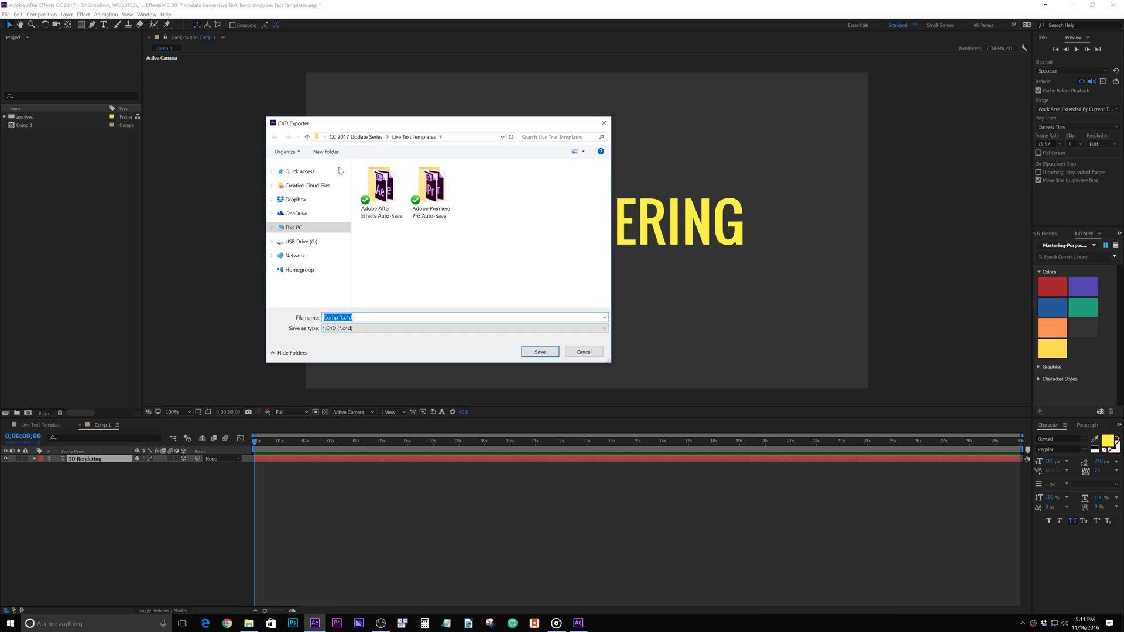
Save the export as 3D-Render-NoEdit.c4d in the 3D Rendering Engine folder.
left_click(361, 137)
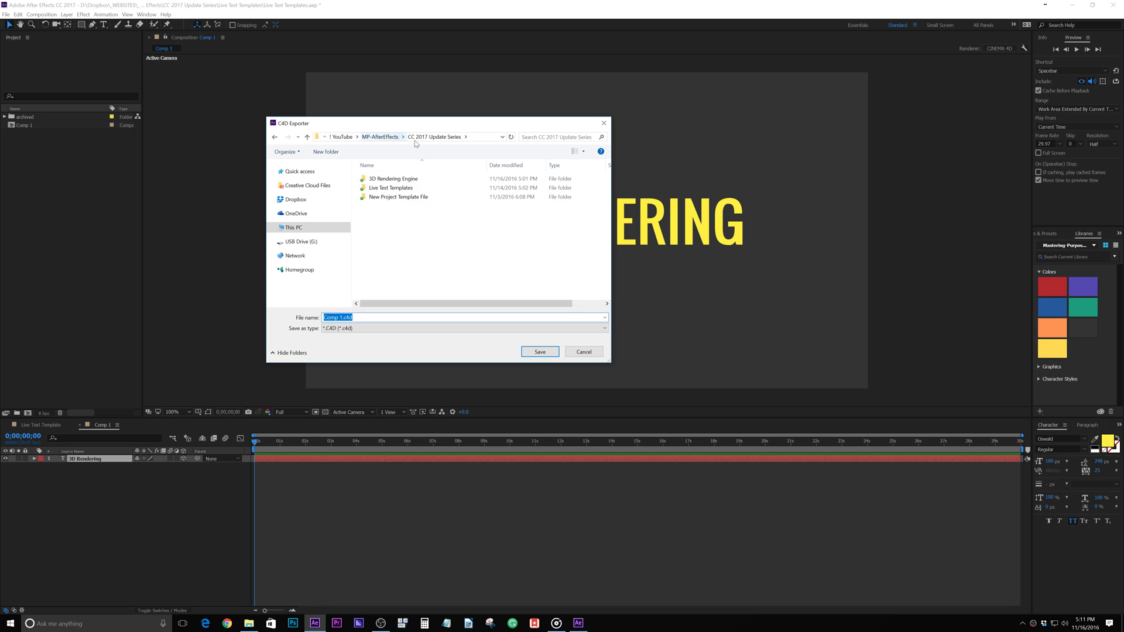
double_click(413, 178)
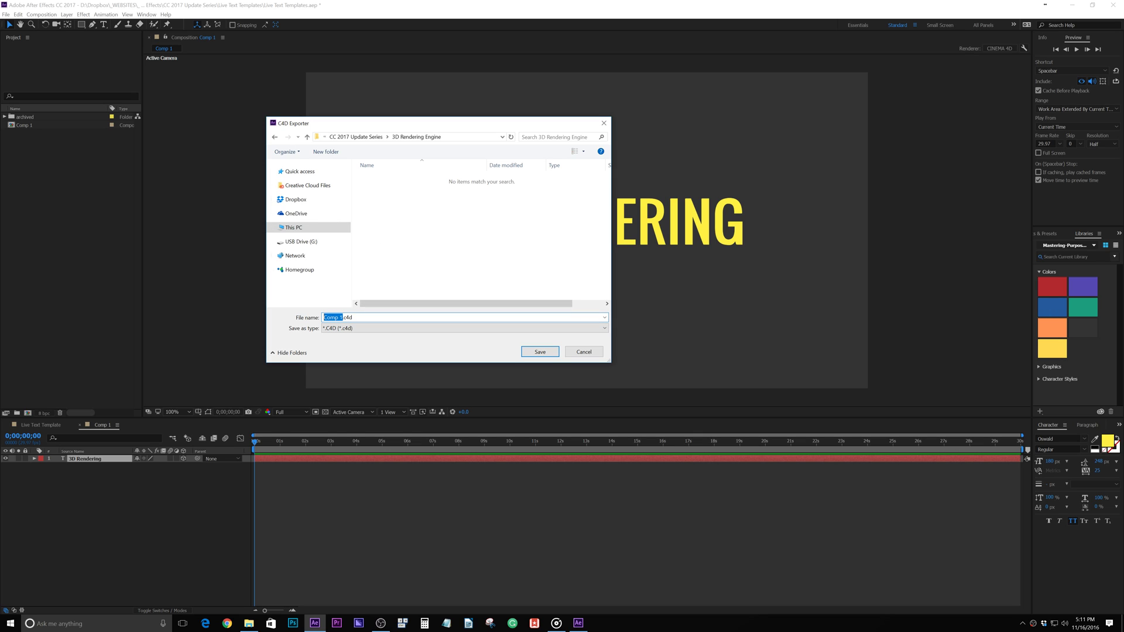
type("3D-Render-NoEDit")
key("Return")
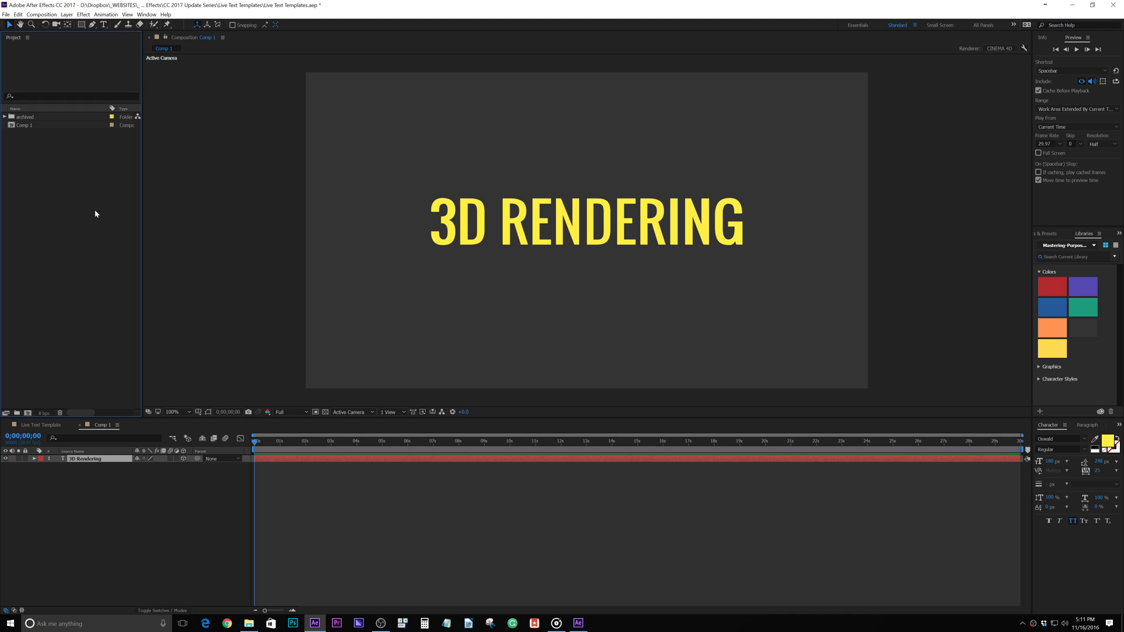
Import 3D-Render-NoEdit.c4d, drag it into Comp 1 as the top layer, and reselect it in the Project panel.
key("ctrl+i")
left_click(157, 82)
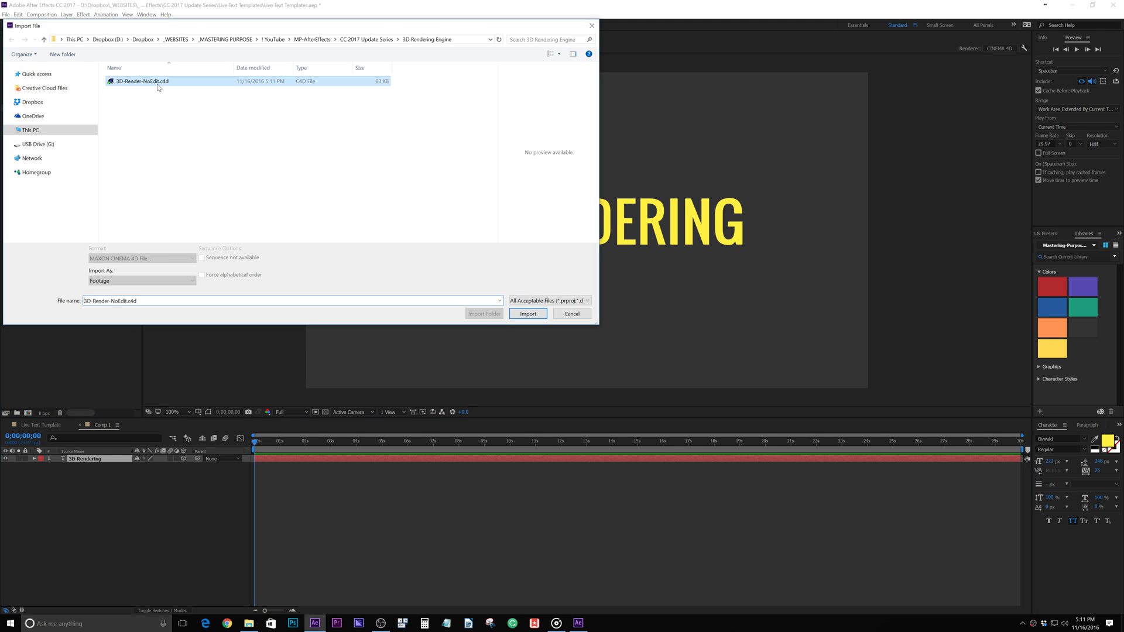
left_click(527, 315)
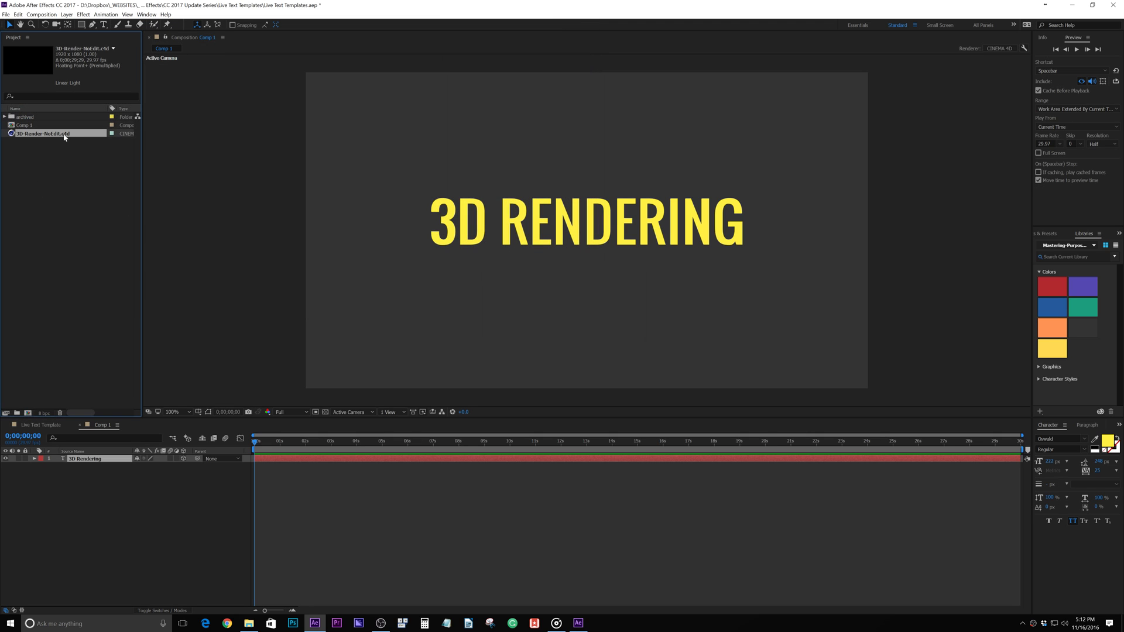
left_click_drag(65, 137, 101, 456)
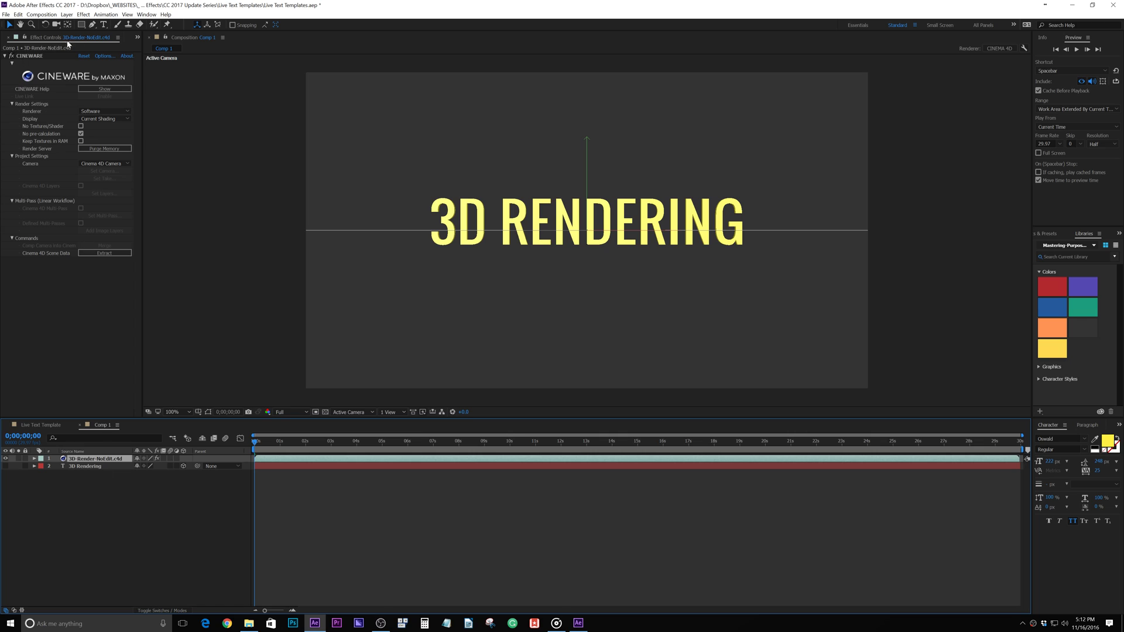
left_click(137, 37)
left_click(158, 53)
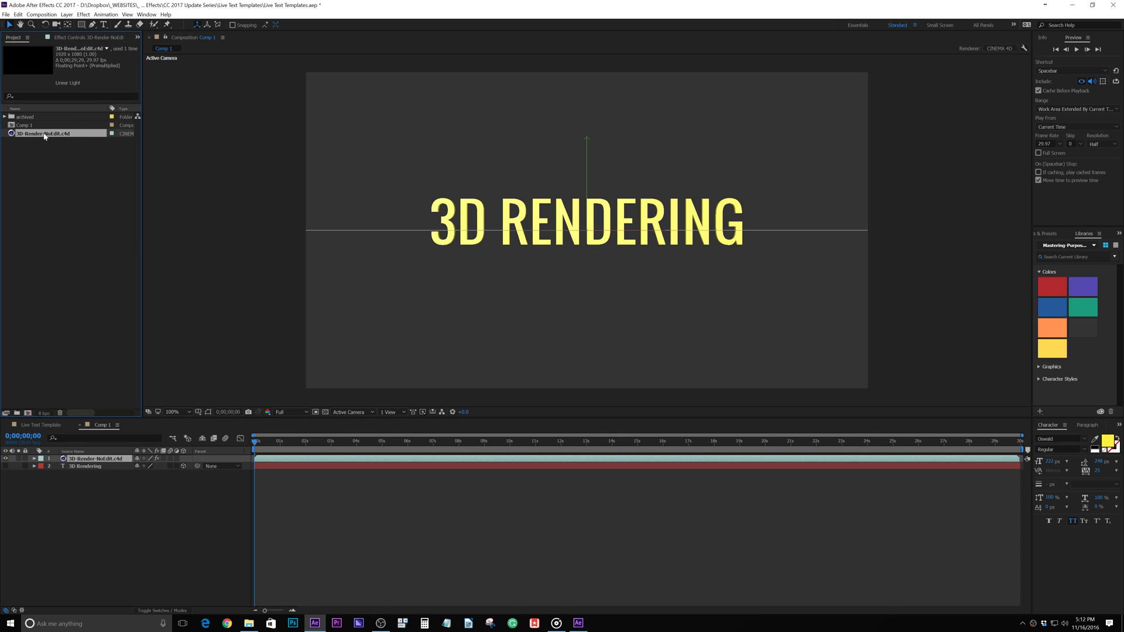
Reveal the C4D file in Explorer, try opening it in Cinema 4D Lite, dismiss the error, and close Explorer.
right_click(46, 136)
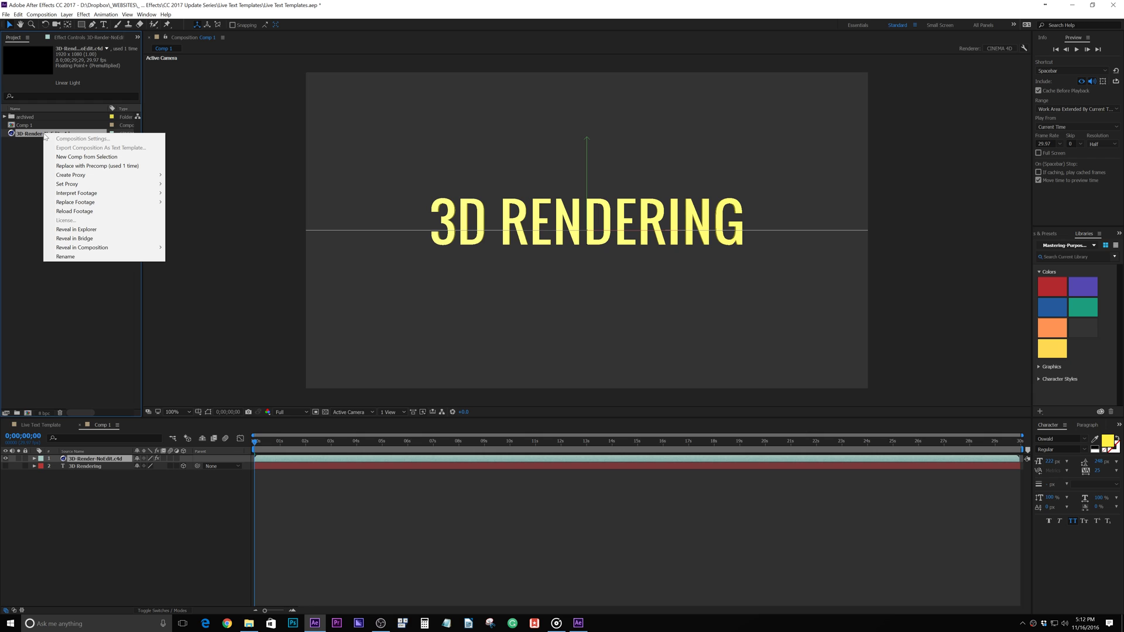
left_click(76, 229)
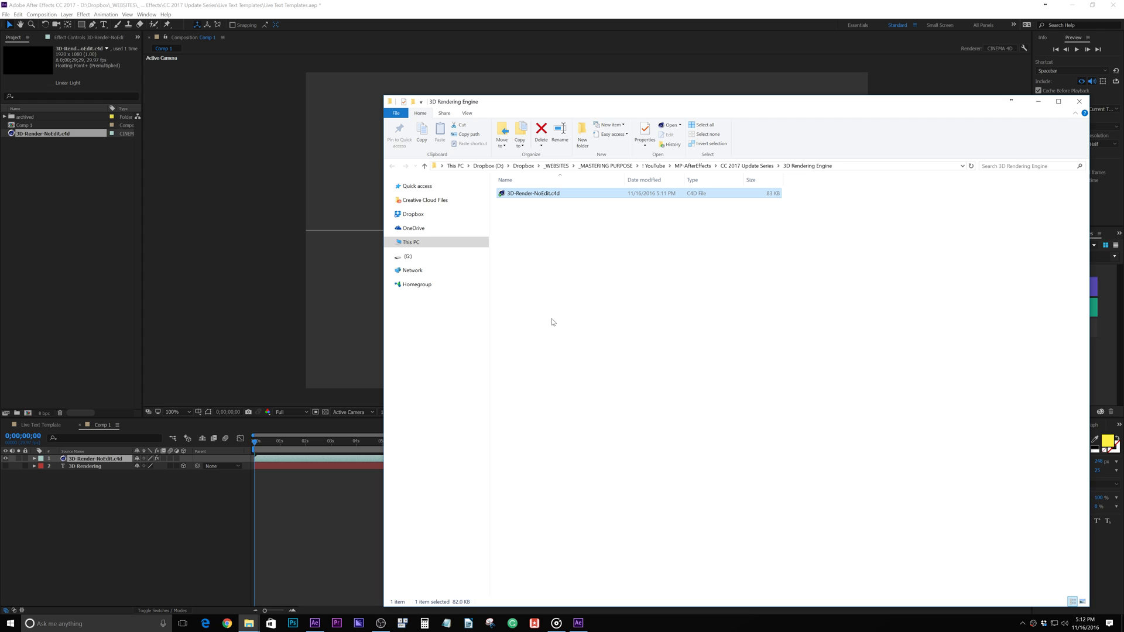
right_click(544, 194)
left_click(589, 315)
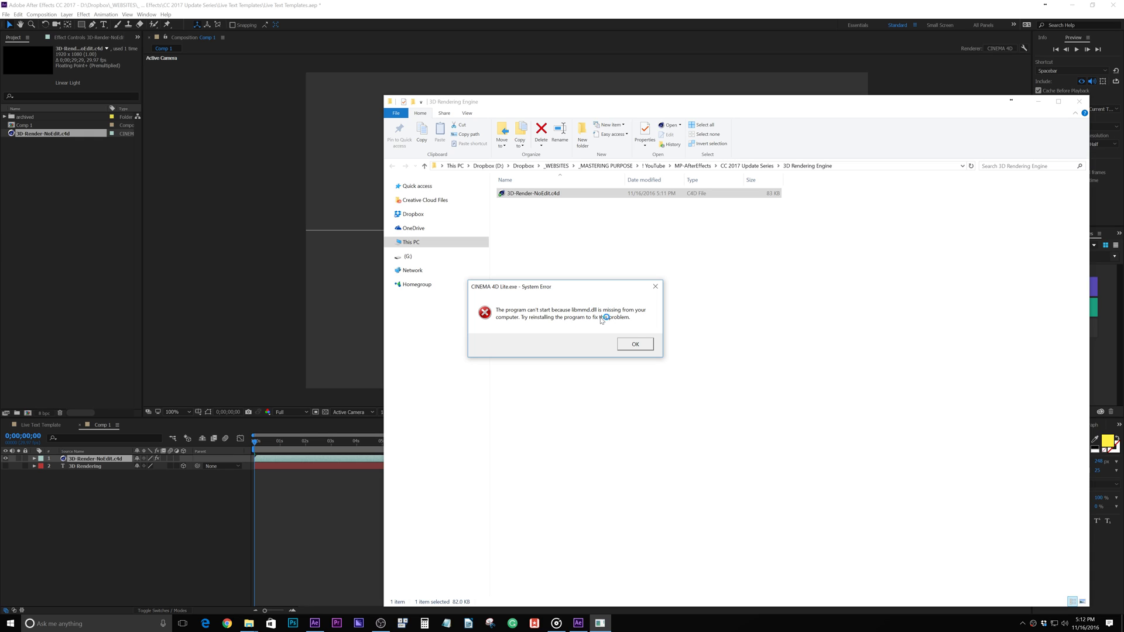
left_click(644, 346)
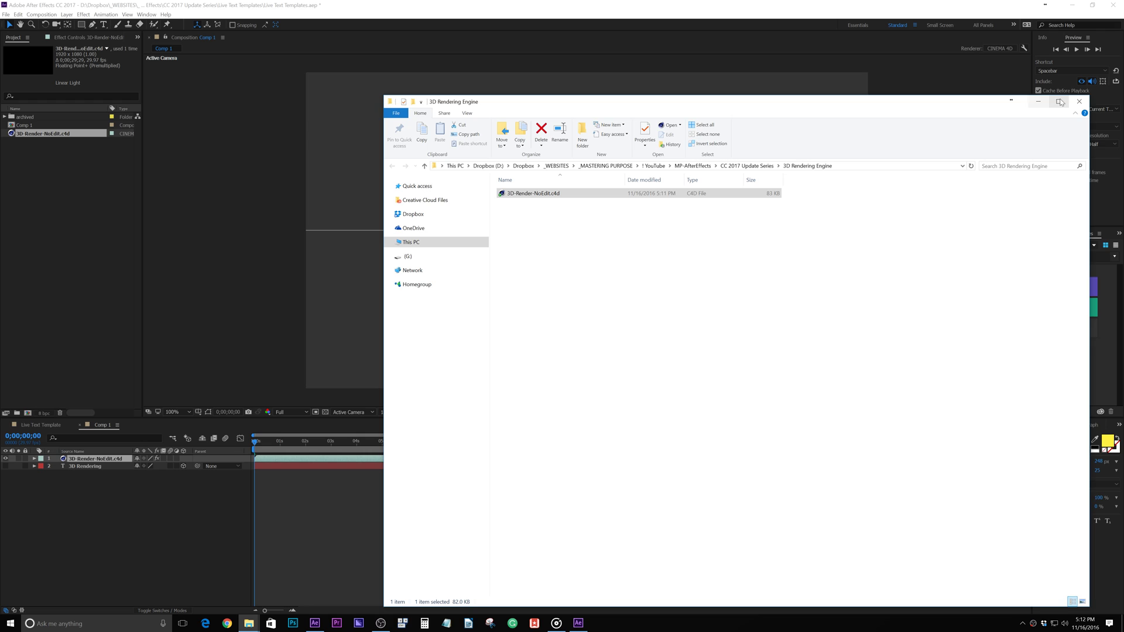
left_click(1079, 101)
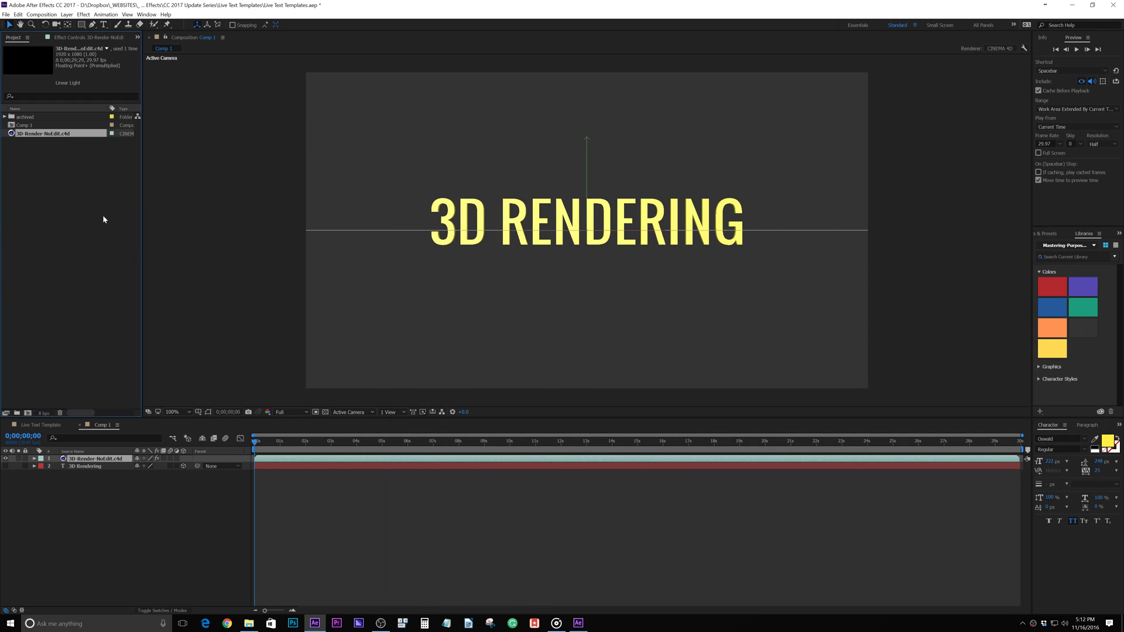
Use Edit > Edit Original to open 3D-Render-NoEdit.c4d in Cinema 4D Lite.
left_click(18, 14)
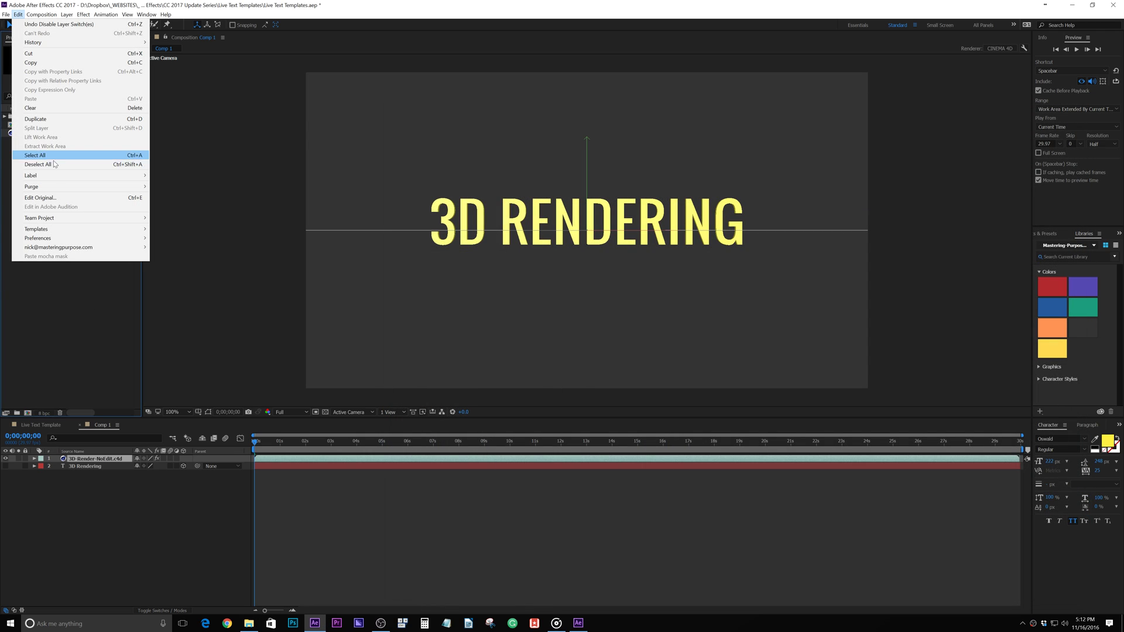
left_click(52, 196)
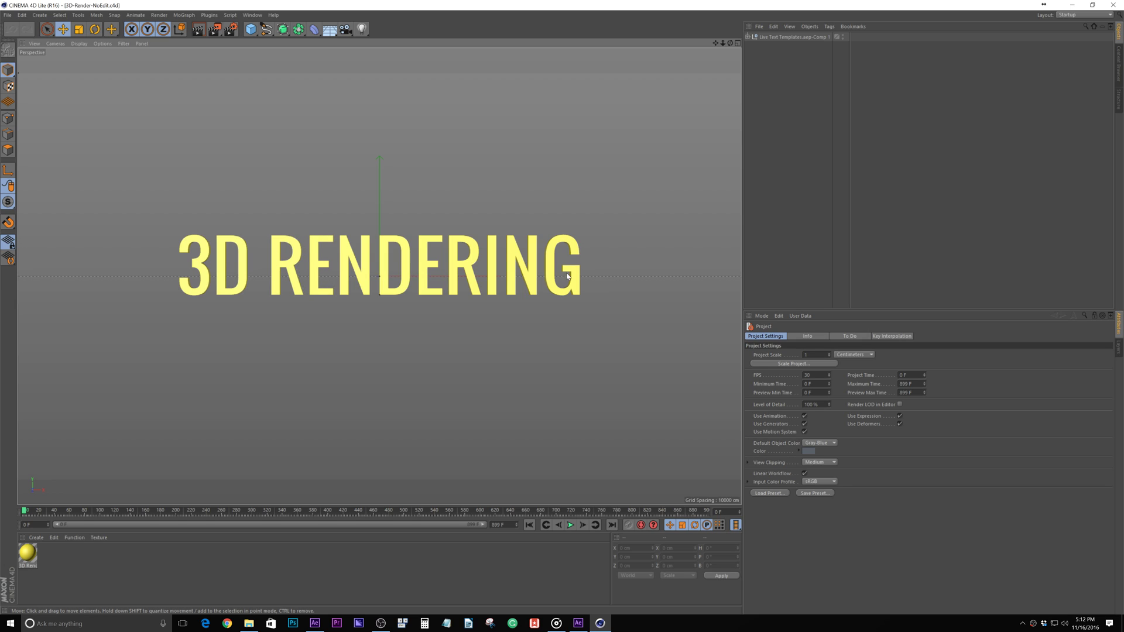
Expand the text's letter objects, nudge the group and R letter, undo, then minimize Cinema 4D.
left_click(748, 37)
left_click(753, 46)
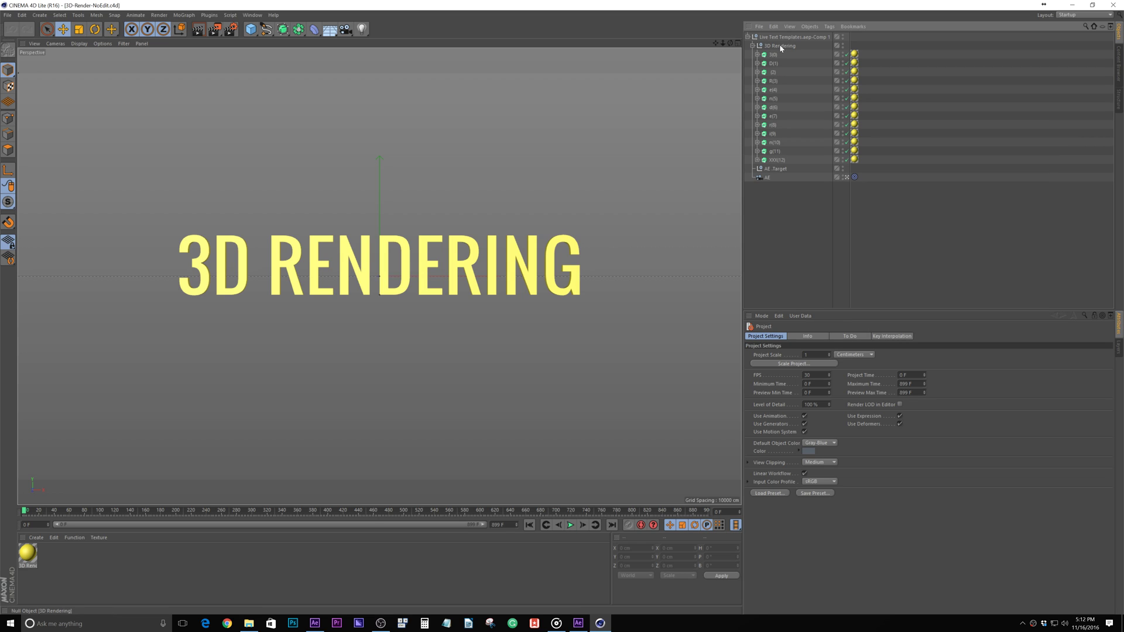
left_click(780, 47)
mouse_move(484, 296)
left_mouse_down()
mouse_move(569, 299)
mouse_move(446, 296)
mouse_move(539, 291)
mouse_move(494, 293)
left_mouse_up()
left_click(773, 80)
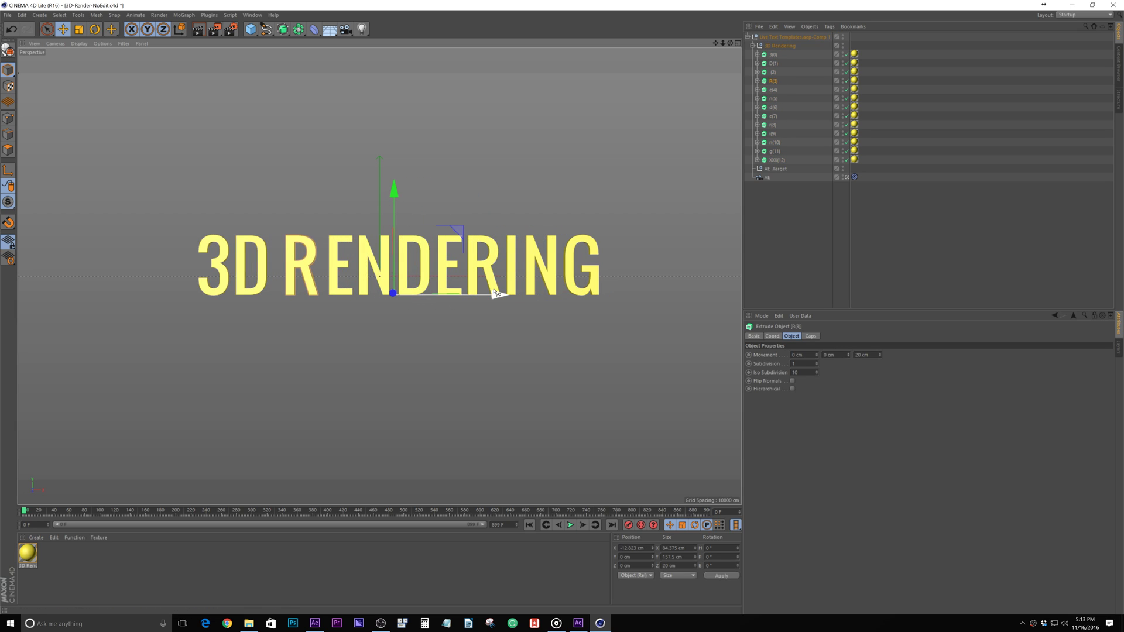
key("ctrl+z")
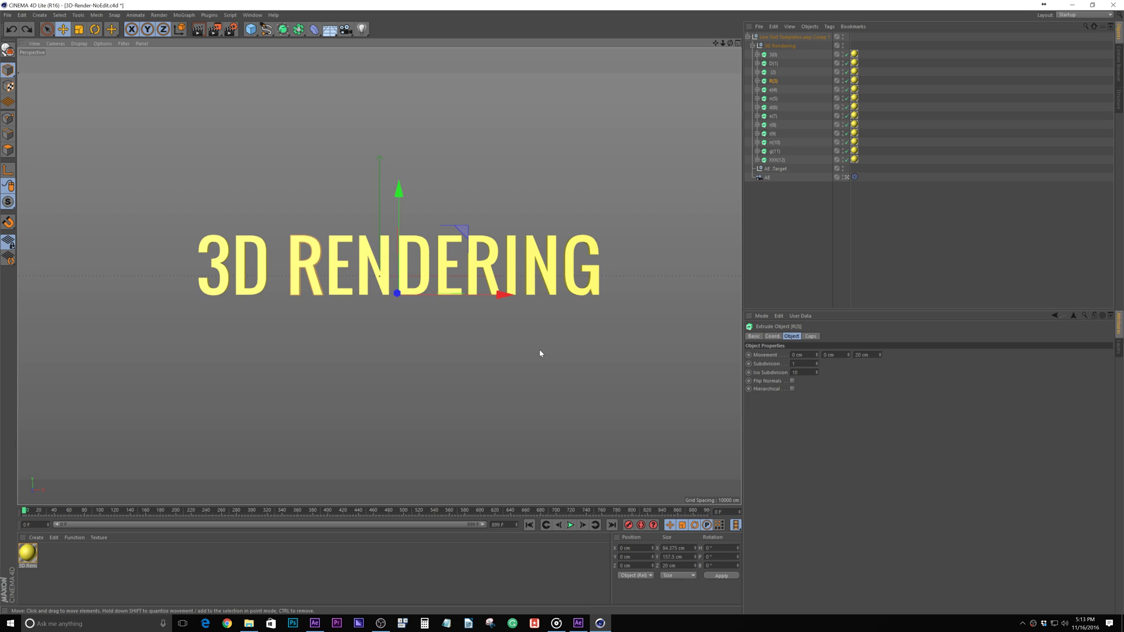
left_click(1073, 4)
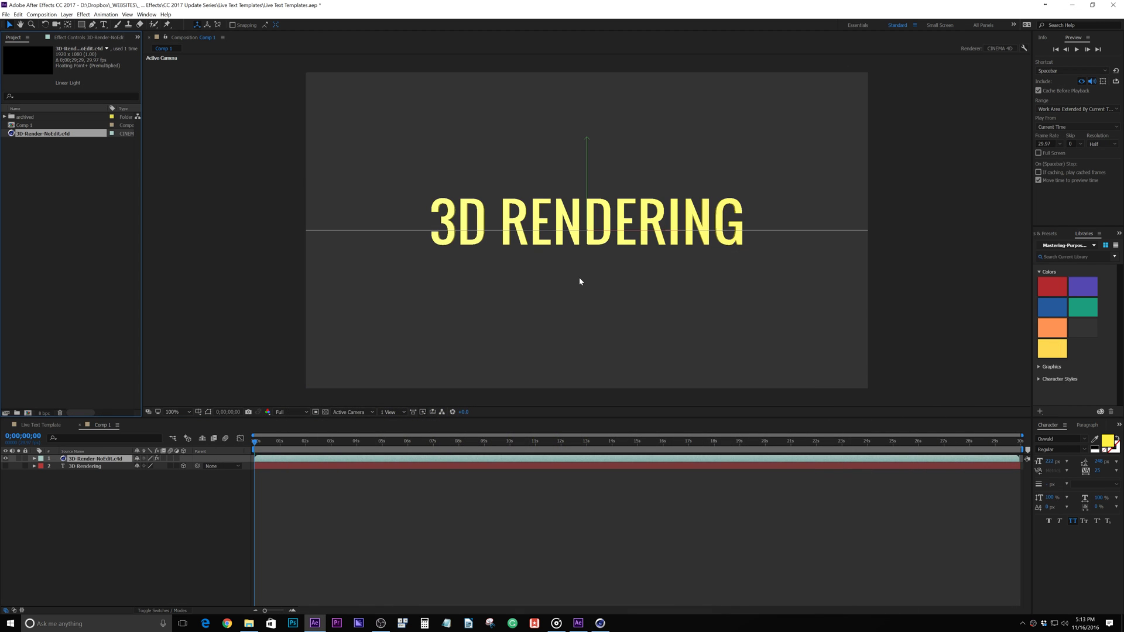
Export the 3D Rendering text layer to Cinema 4D with Preserve Editable Text enabled.
left_click(96, 466)
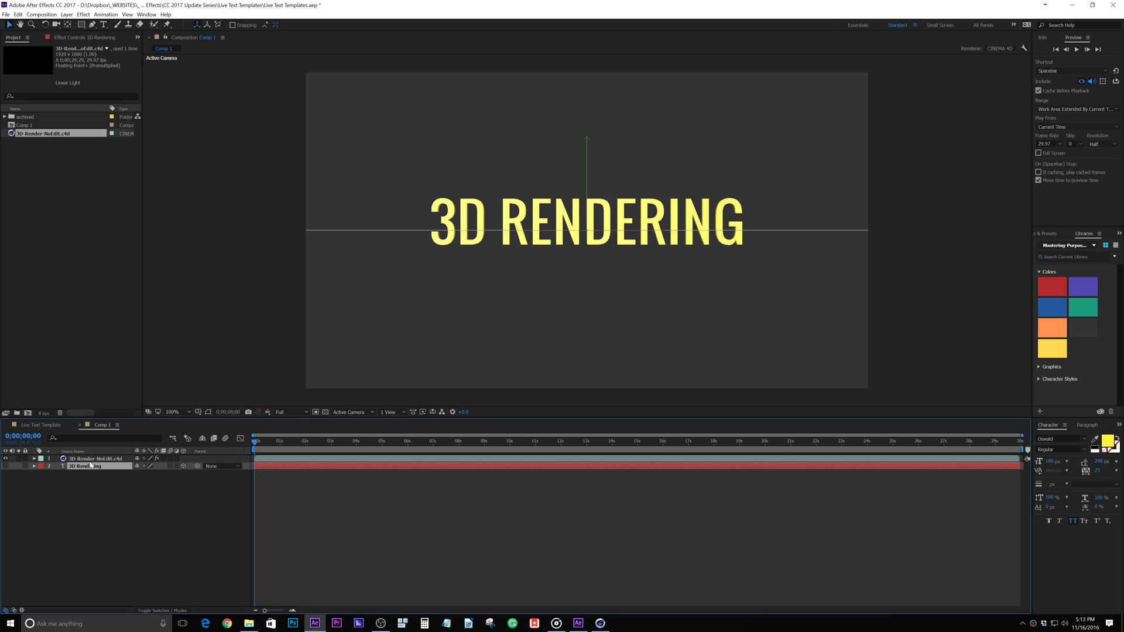
left_click(5, 14)
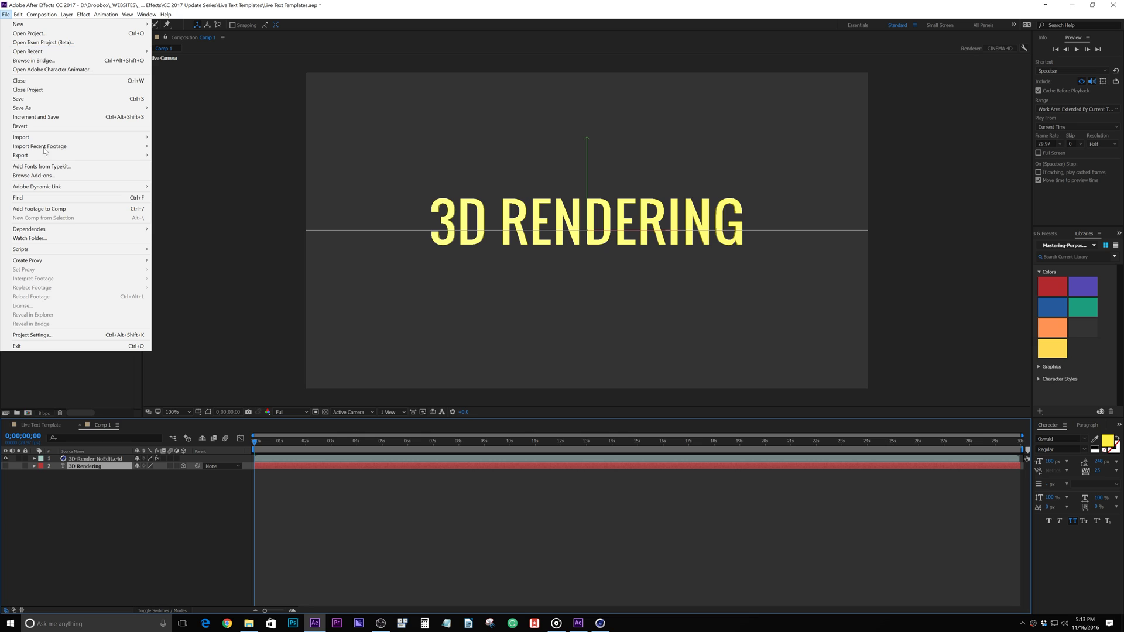
mouse_move(46, 152)
left_click(194, 191)
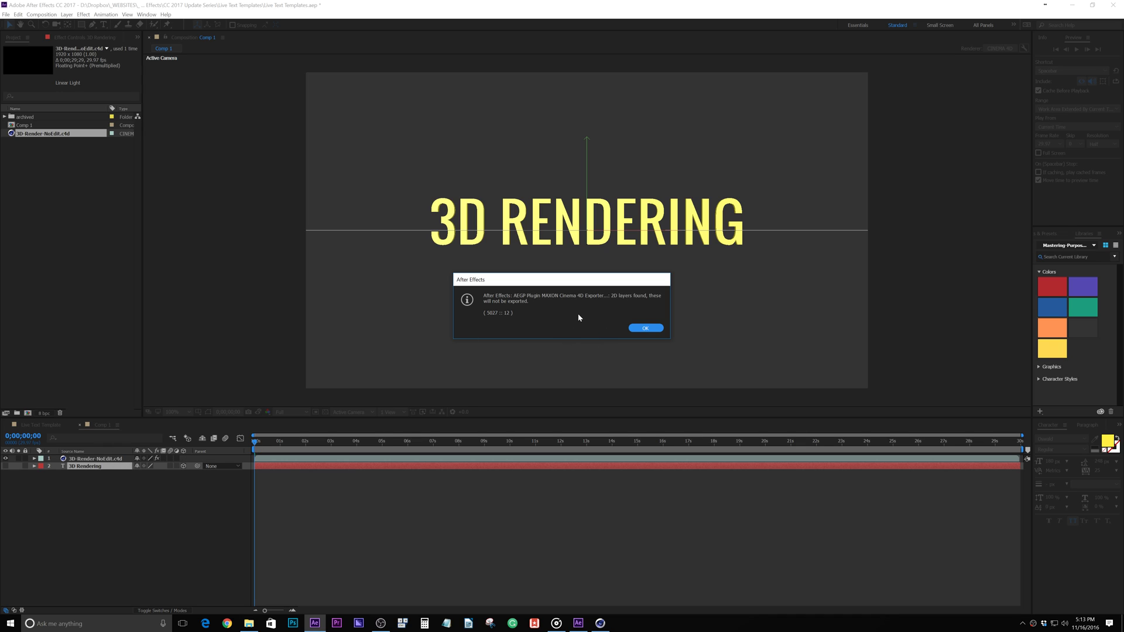
left_click(646, 331)
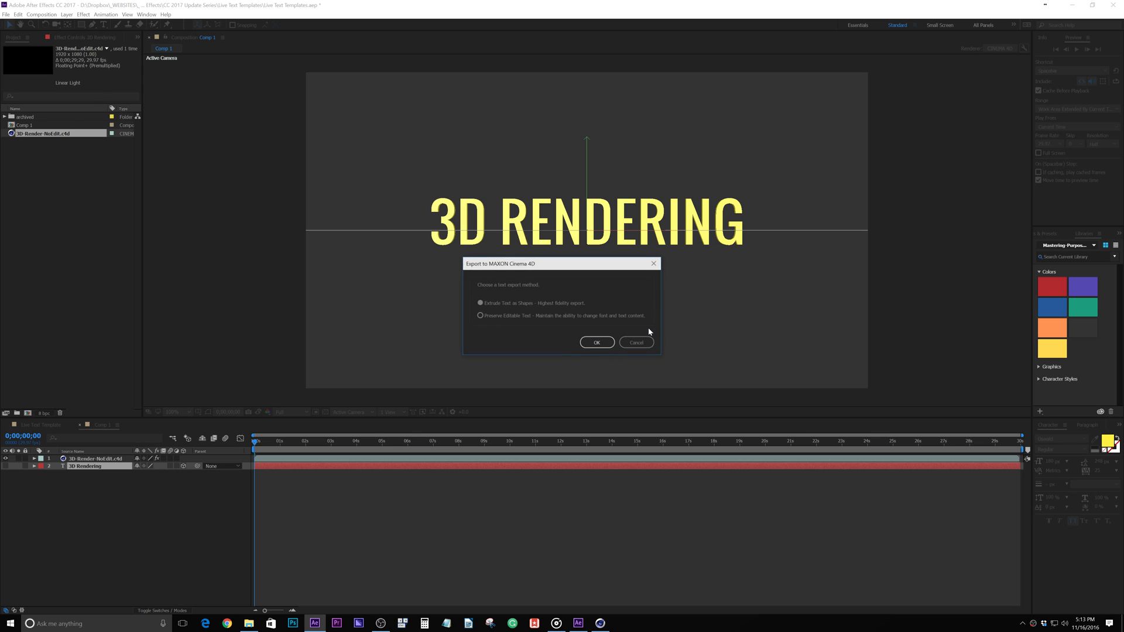
left_click(480, 317)
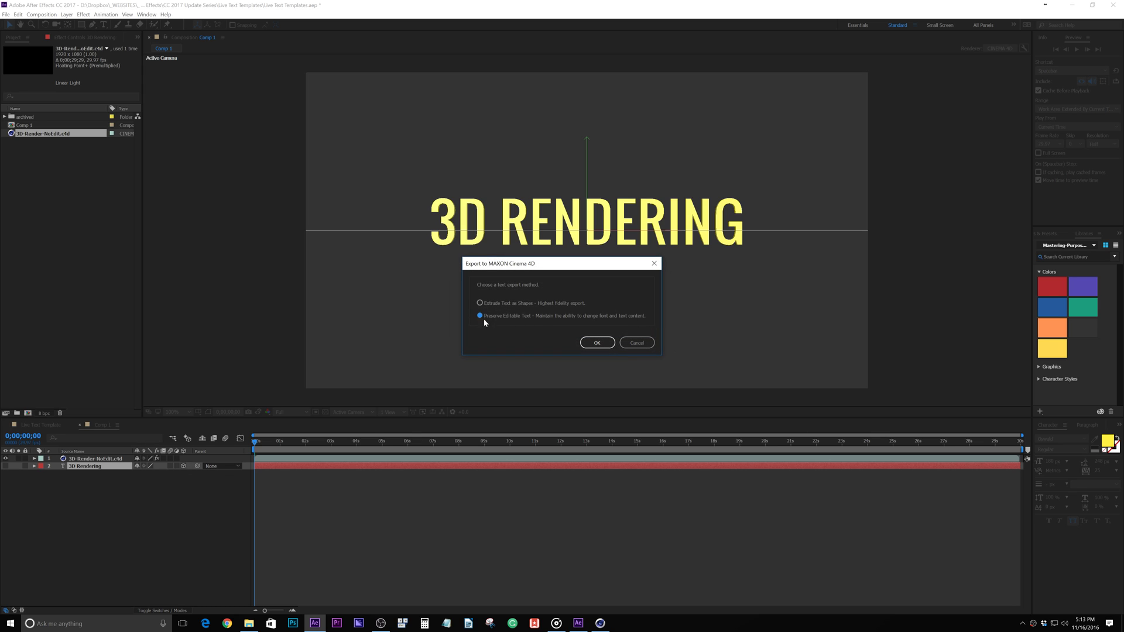
left_click(597, 342)
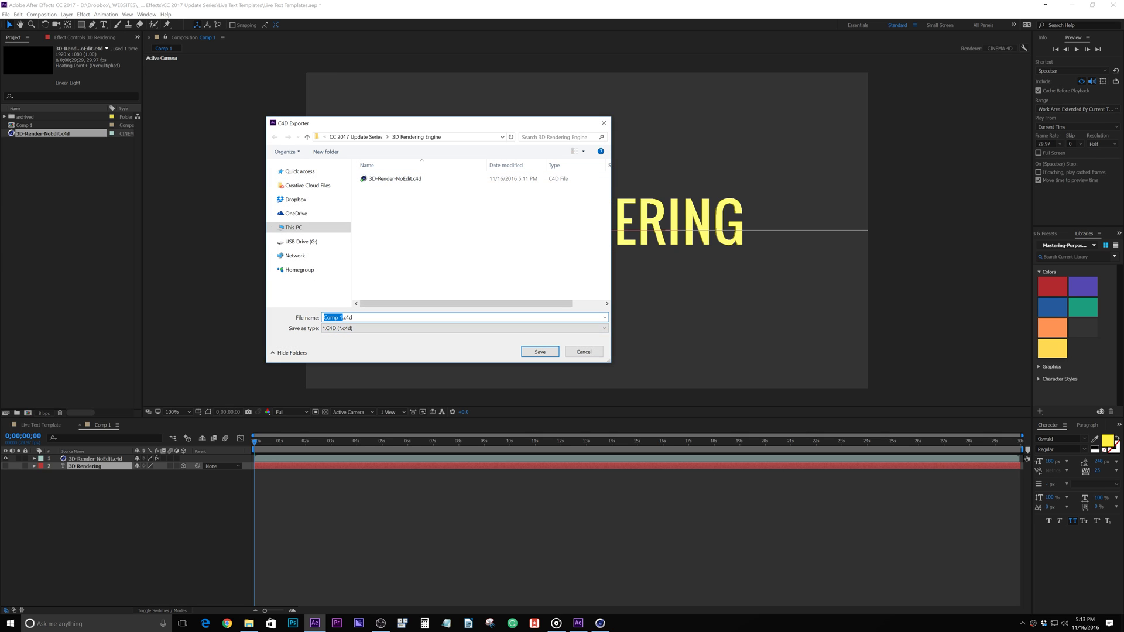
Save the export as 3D-Render-Editable.c4d and bring up the Import File dialog.
type("3D-Render-Editable")
key("Return")
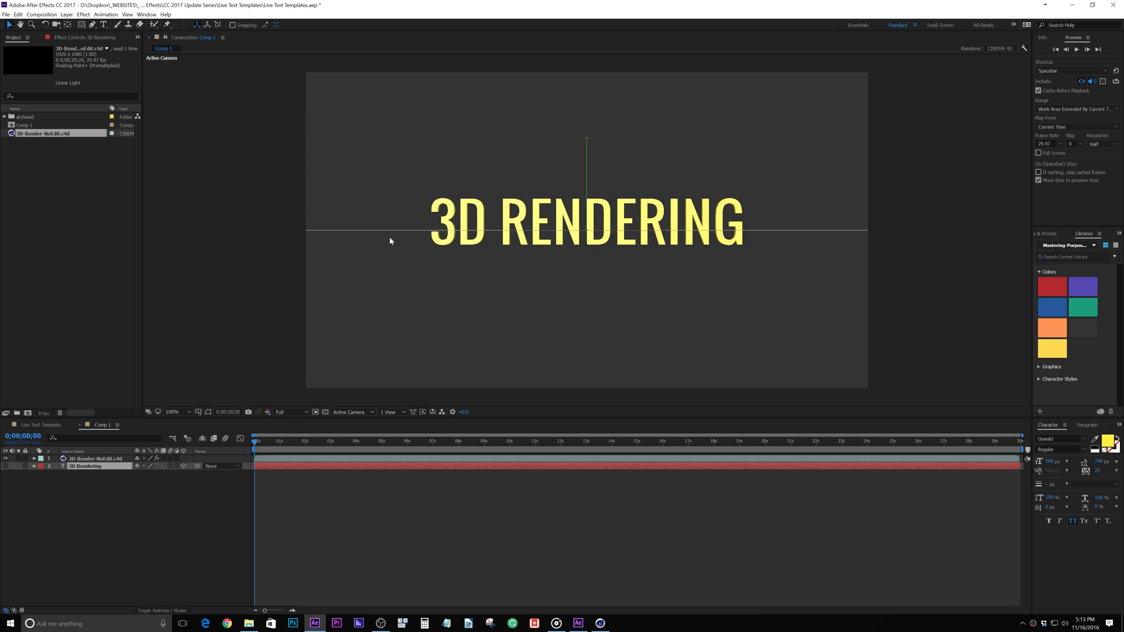
key("ctrl+i")
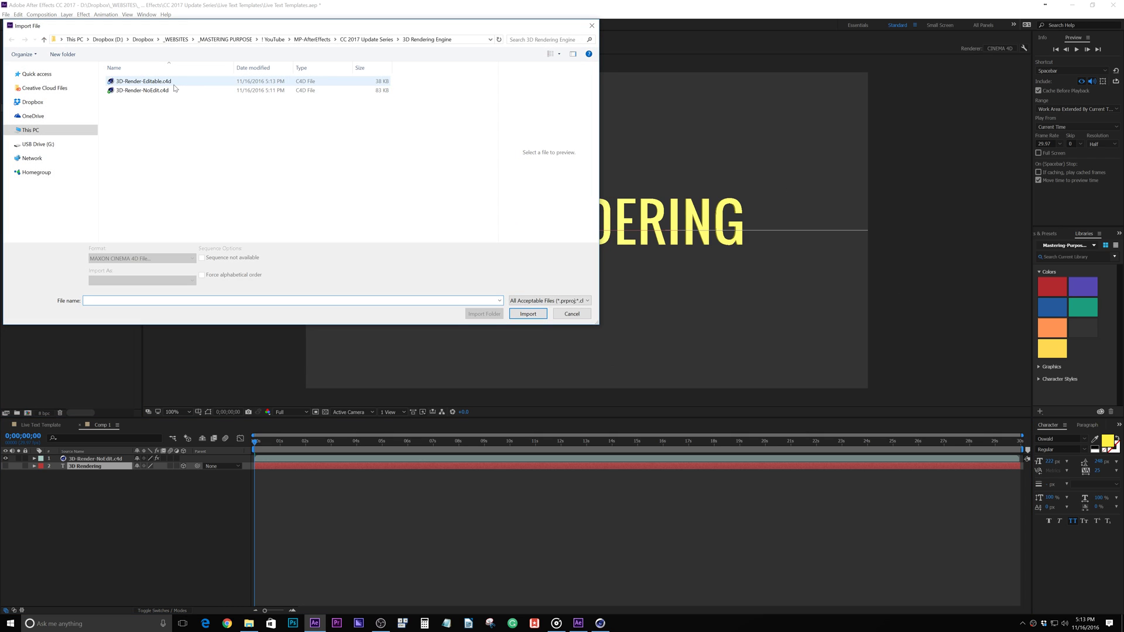
Import 3D-Render-Editable.c4d, add it as Comp 1's top layer, and hide the 3D-Render-NoEdit.c4d layer.
left_click(173, 83)
left_click(518, 316)
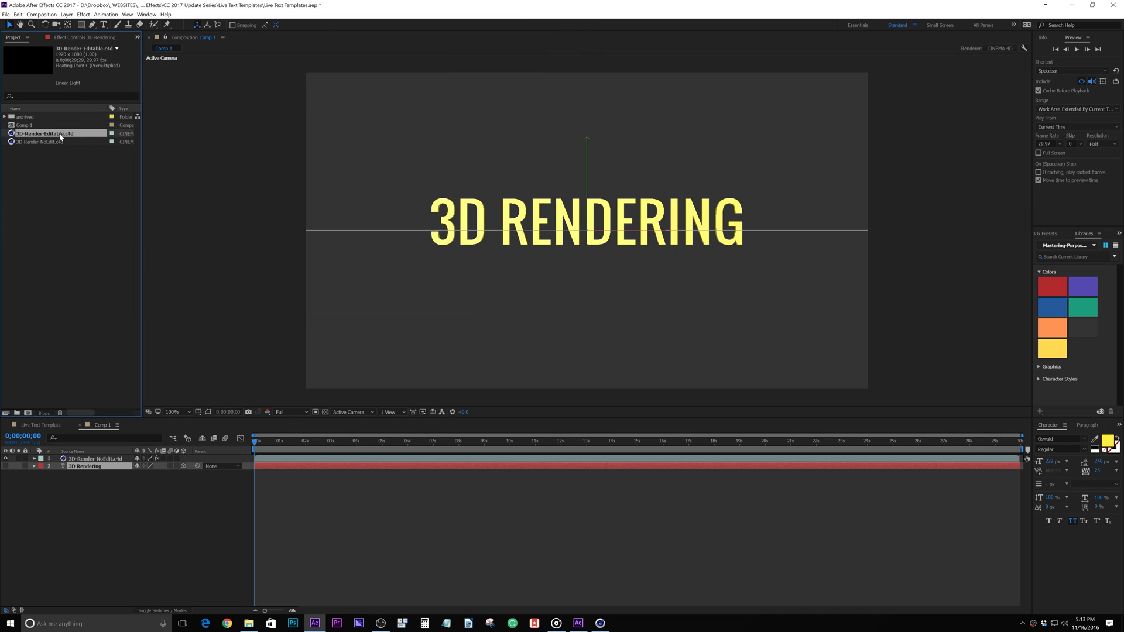
left_click_drag(60, 137, 93, 463)
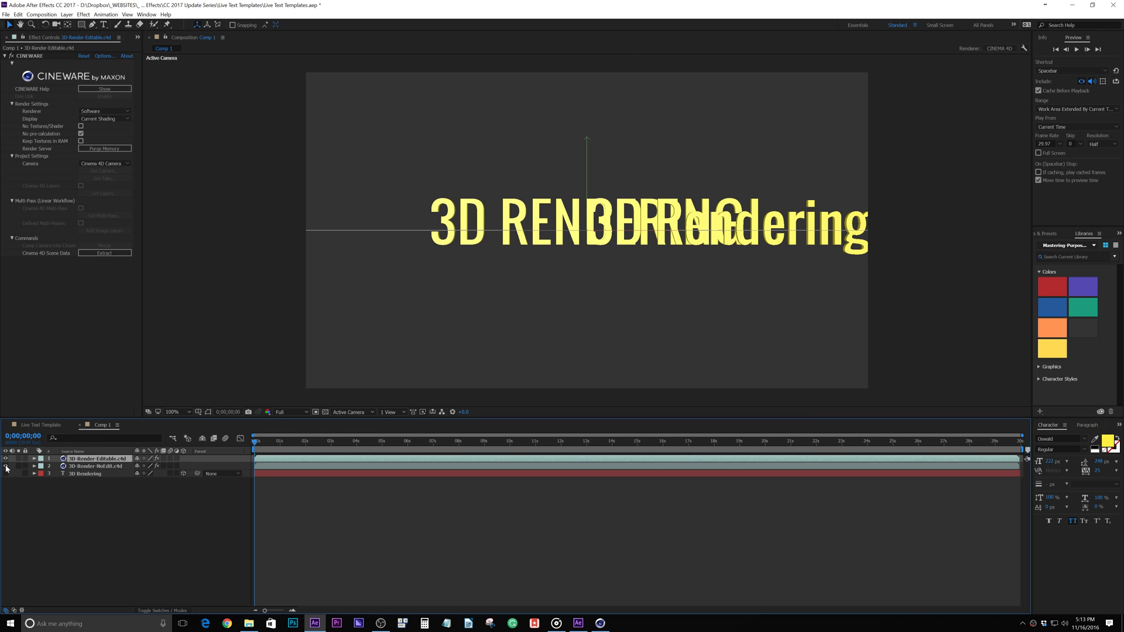
left_click(6, 466)
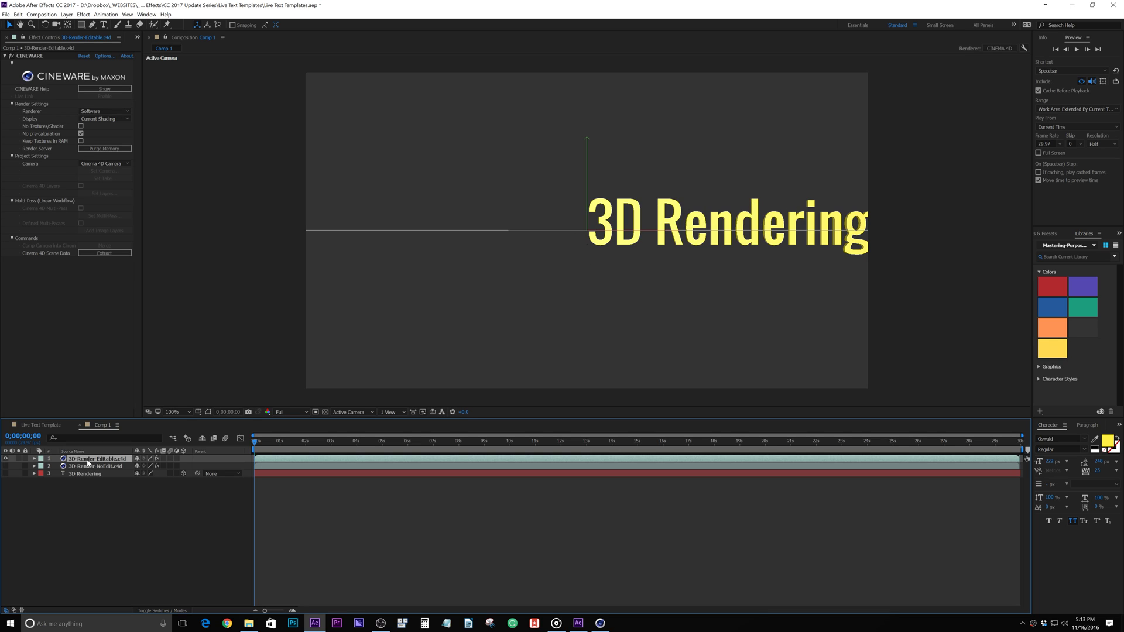
left_click(135, 39)
left_click(155, 48)
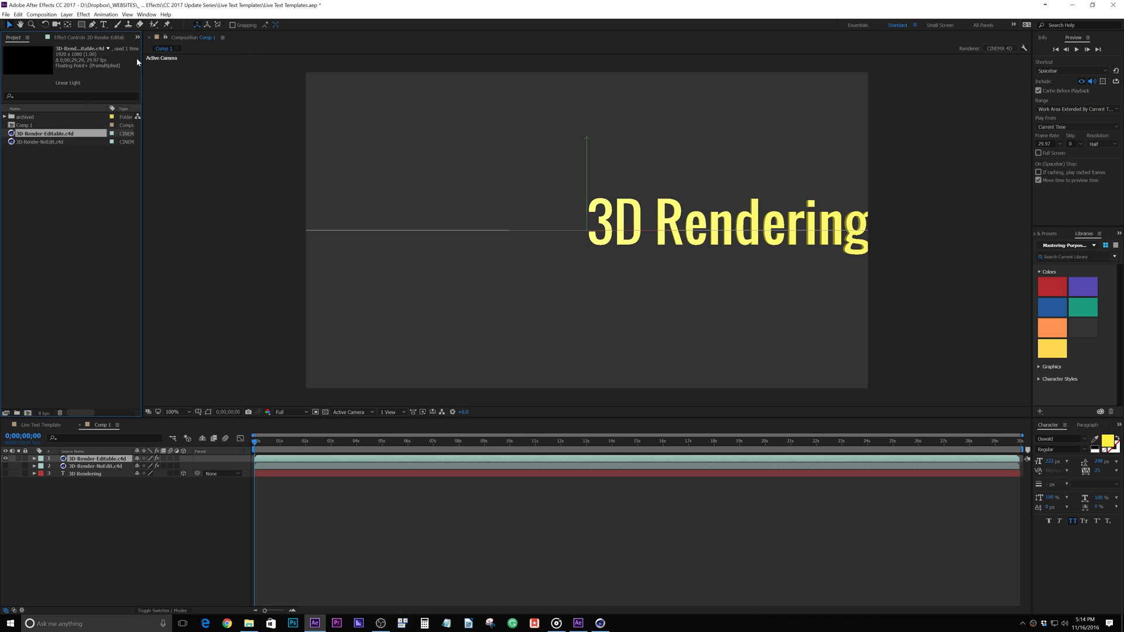
Reveal 3D-Render-Editable.c4d in Explorer, close it, then use Edit Original to open it in Cinema 4D Lite.
right_click(50, 137)
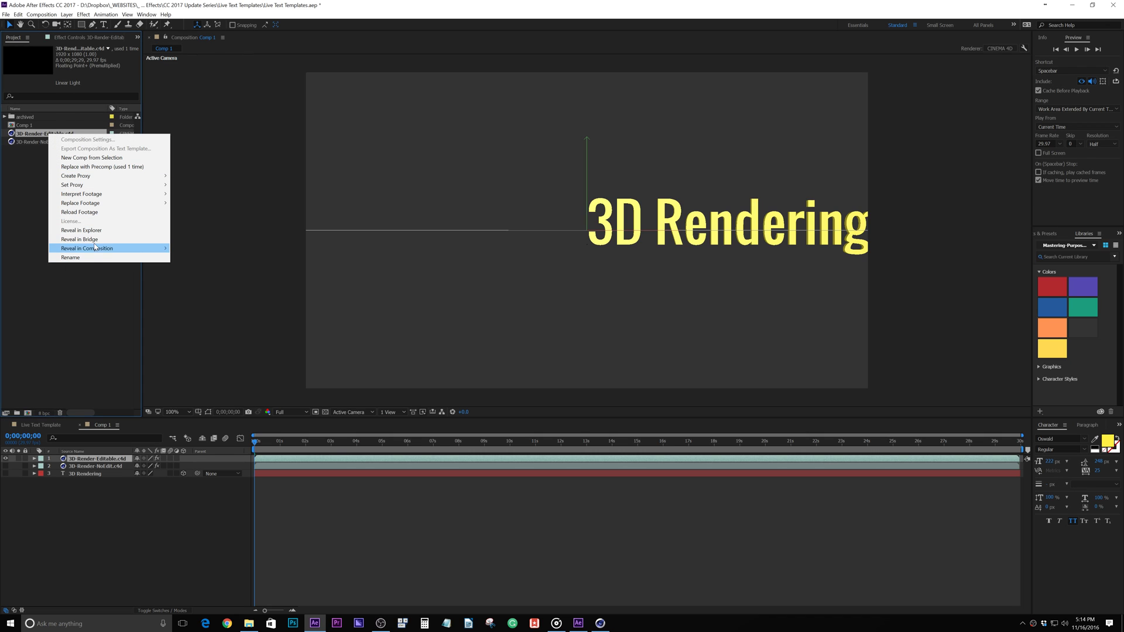
left_click(82, 230)
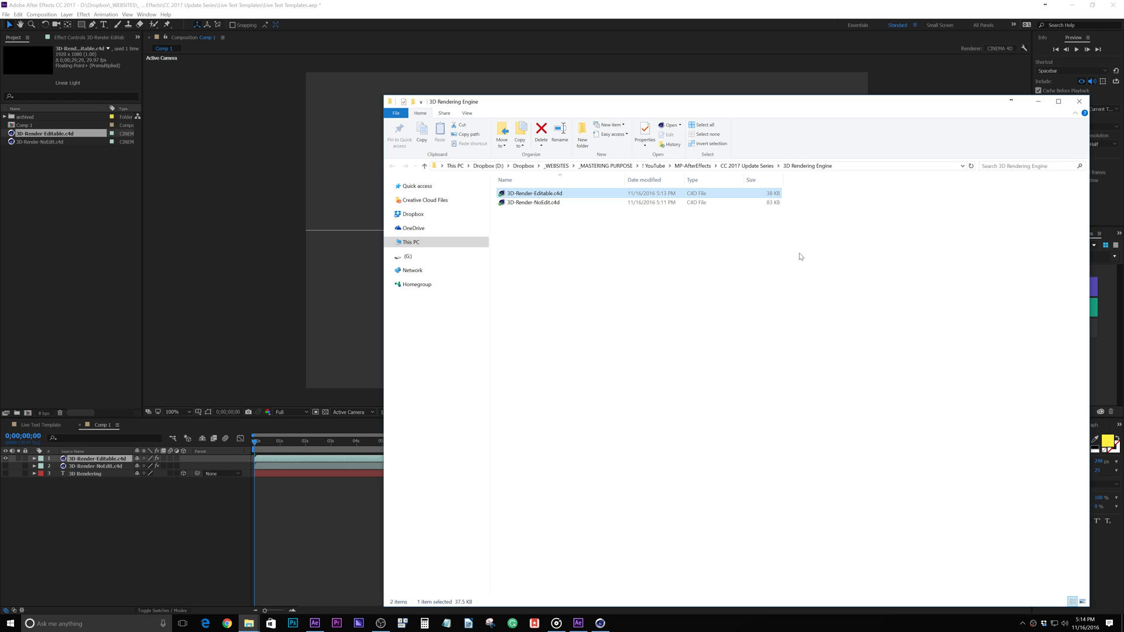
left_click(1072, 106)
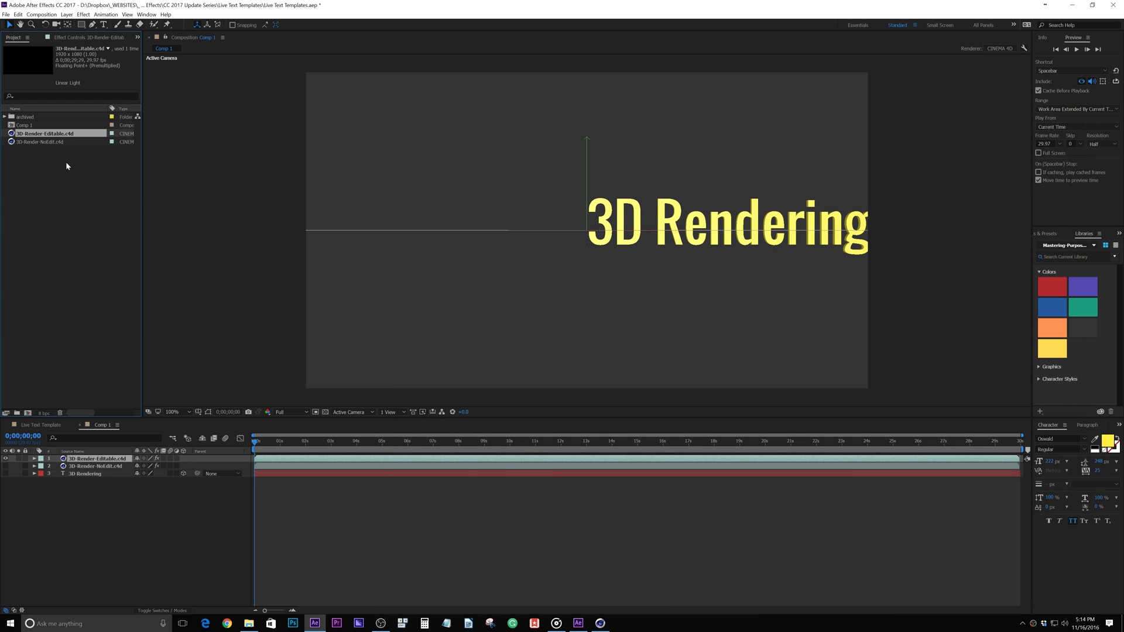
left_click(18, 14)
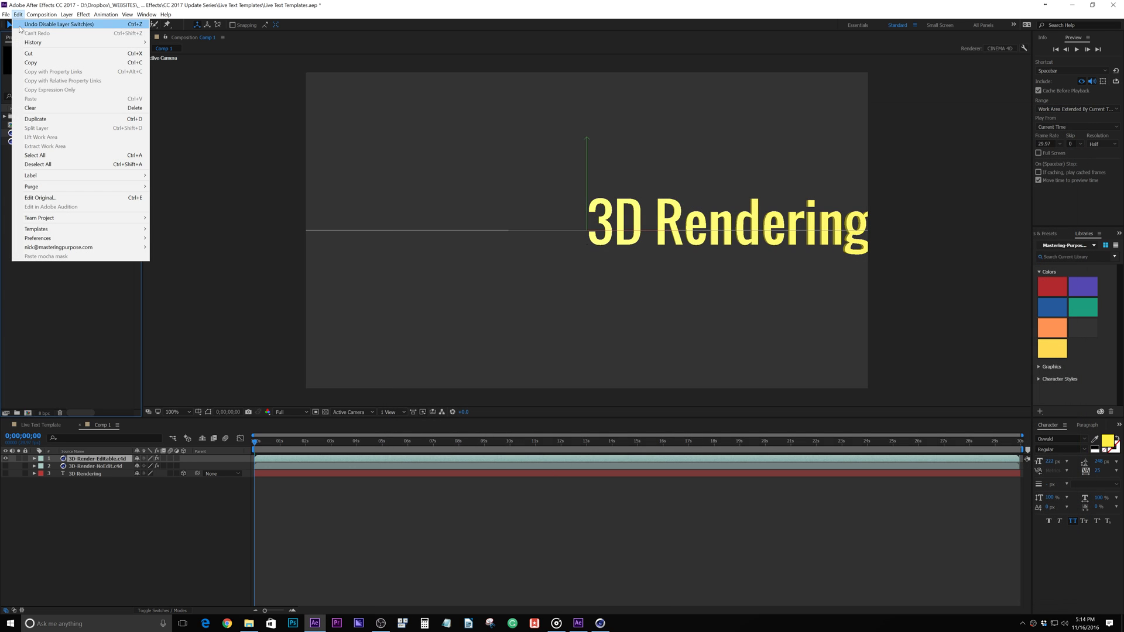
left_click(41, 198)
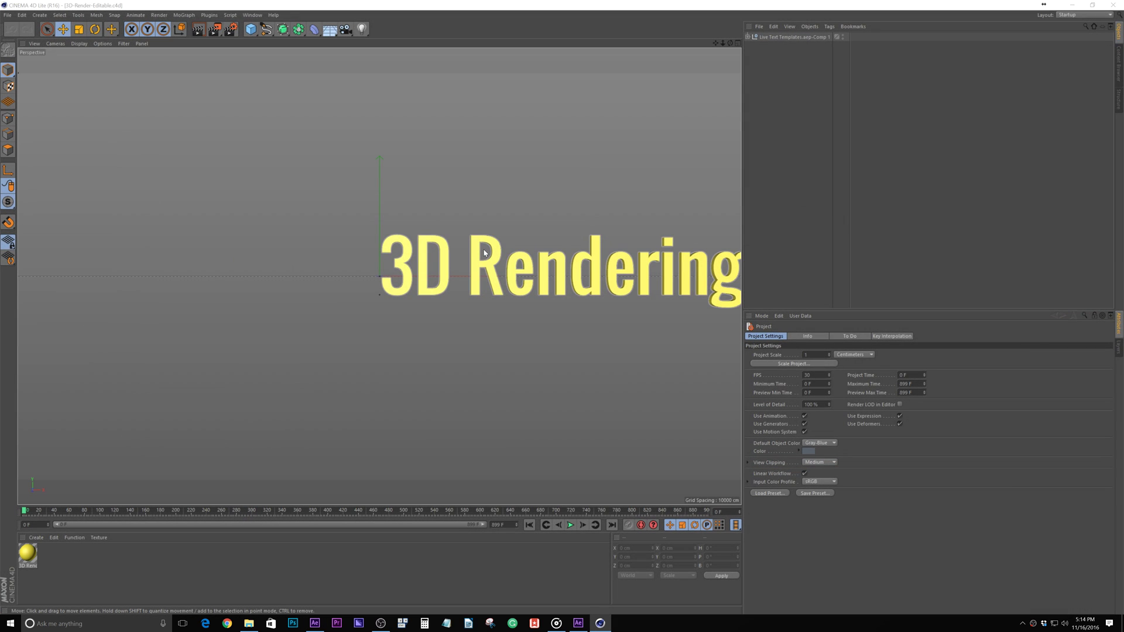
Expand the Extrude hierarchy and select the 3D Rendering-Text object.
left_click(258, 16)
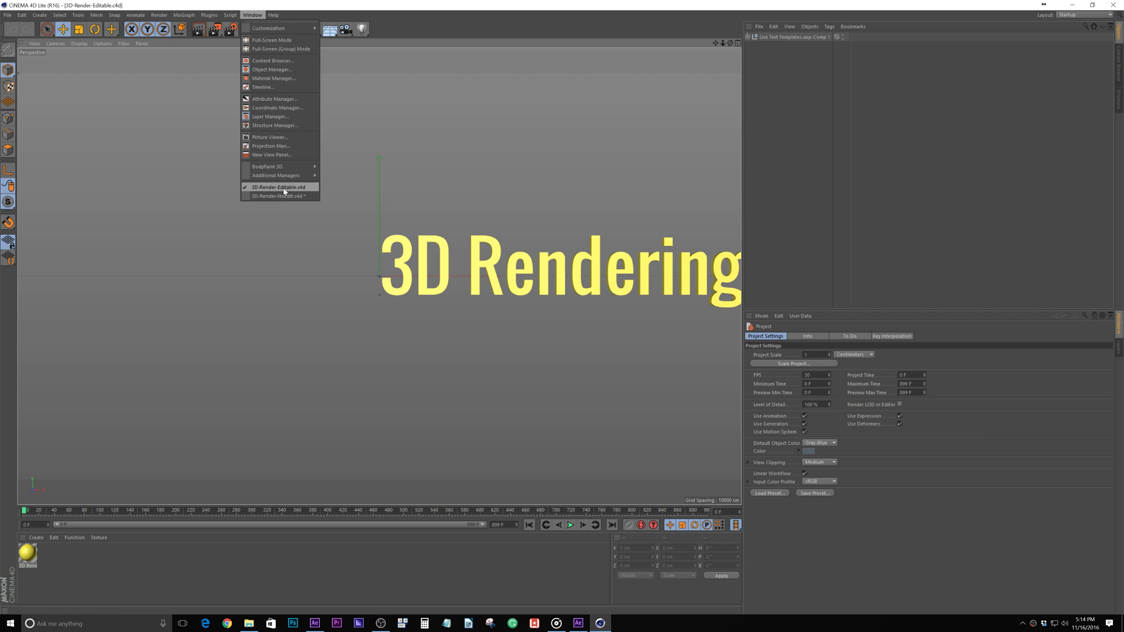
left_click(197, 243)
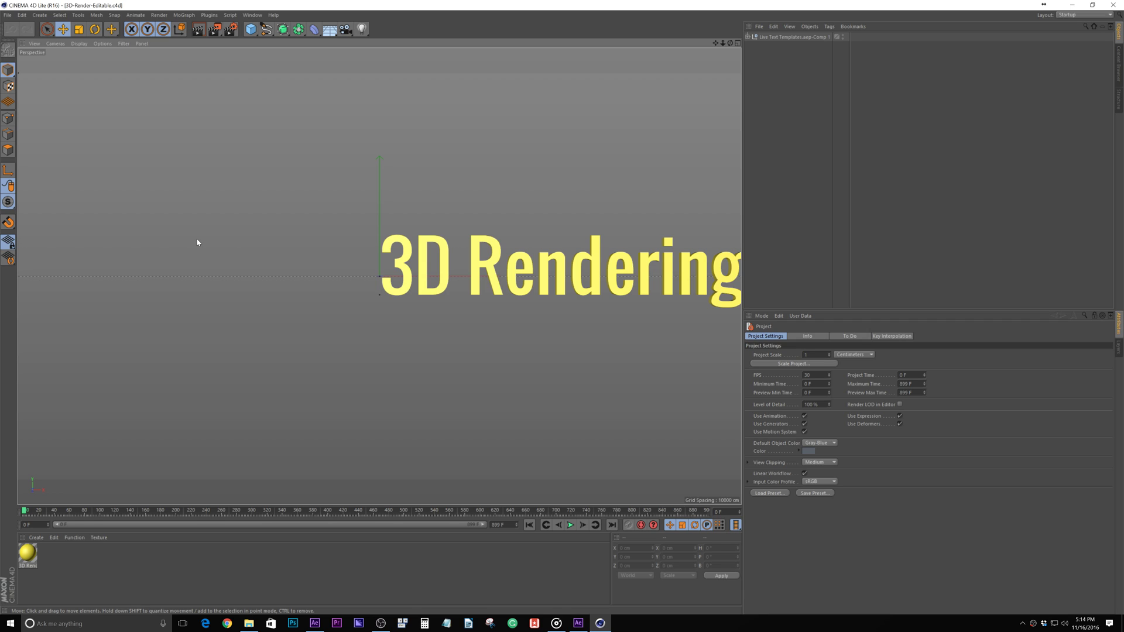
left_click(8, 14)
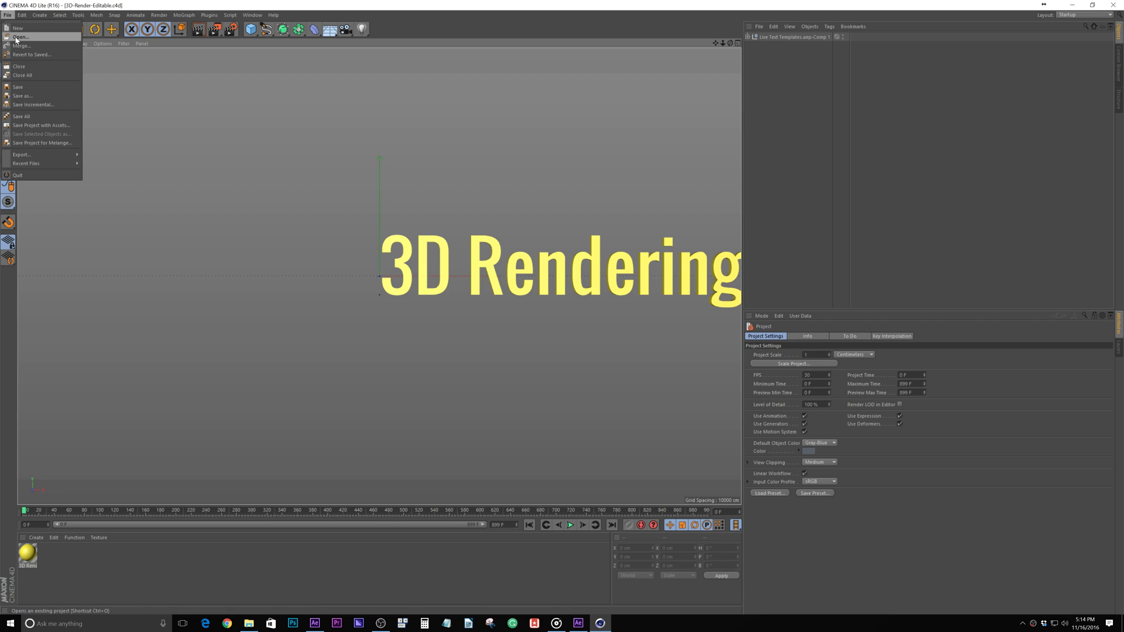
left_click(265, 335)
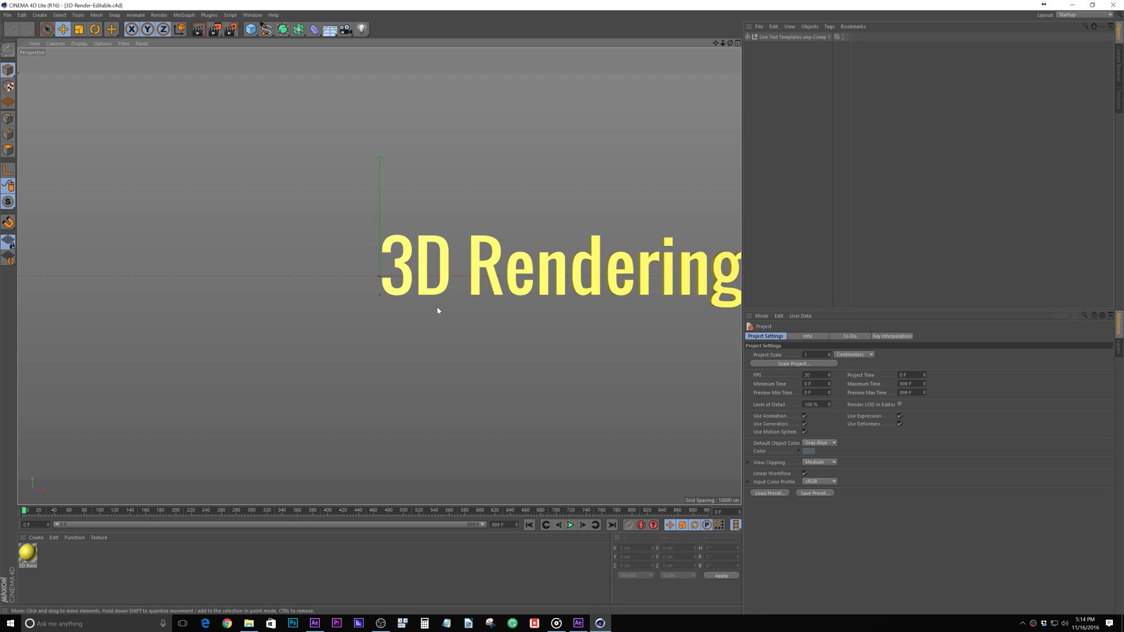
left_click(539, 275)
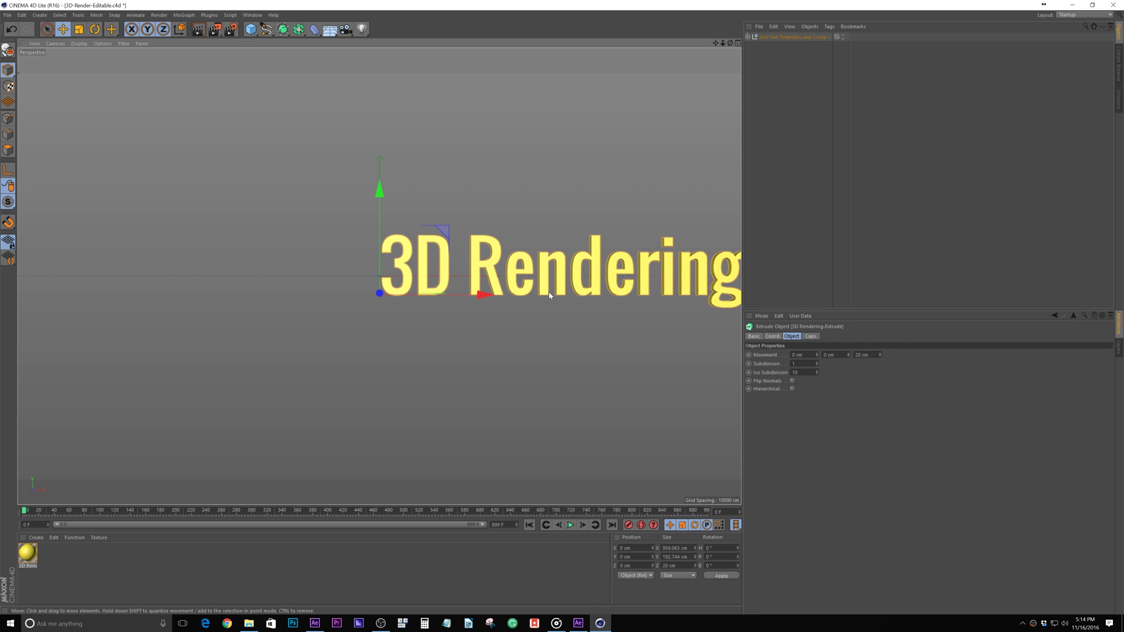
left_click(748, 36)
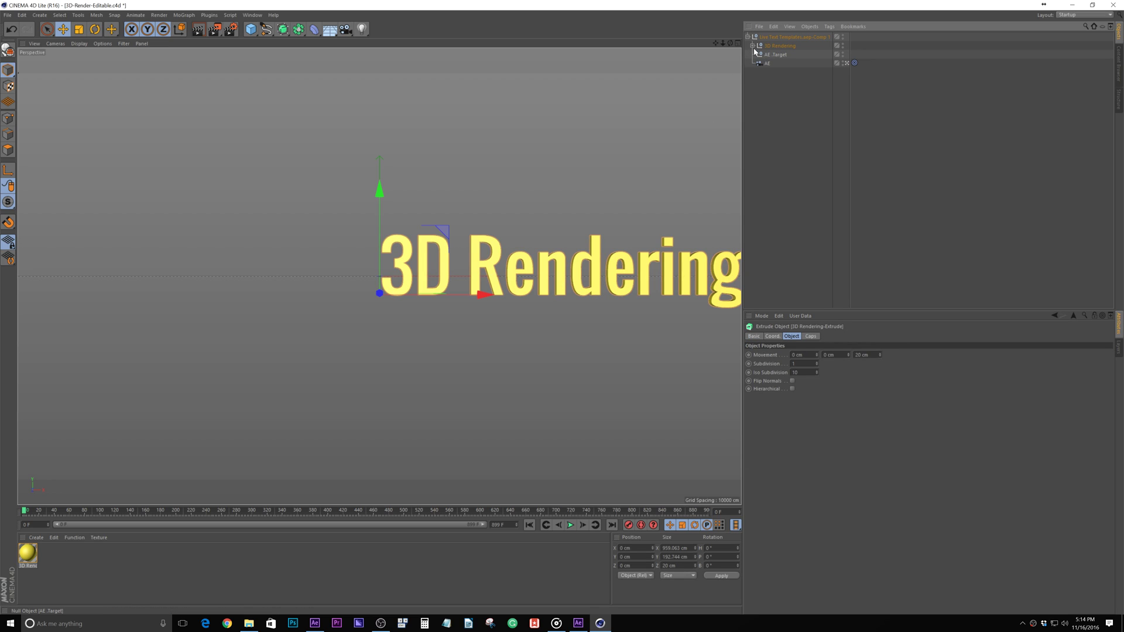
left_click(752, 46)
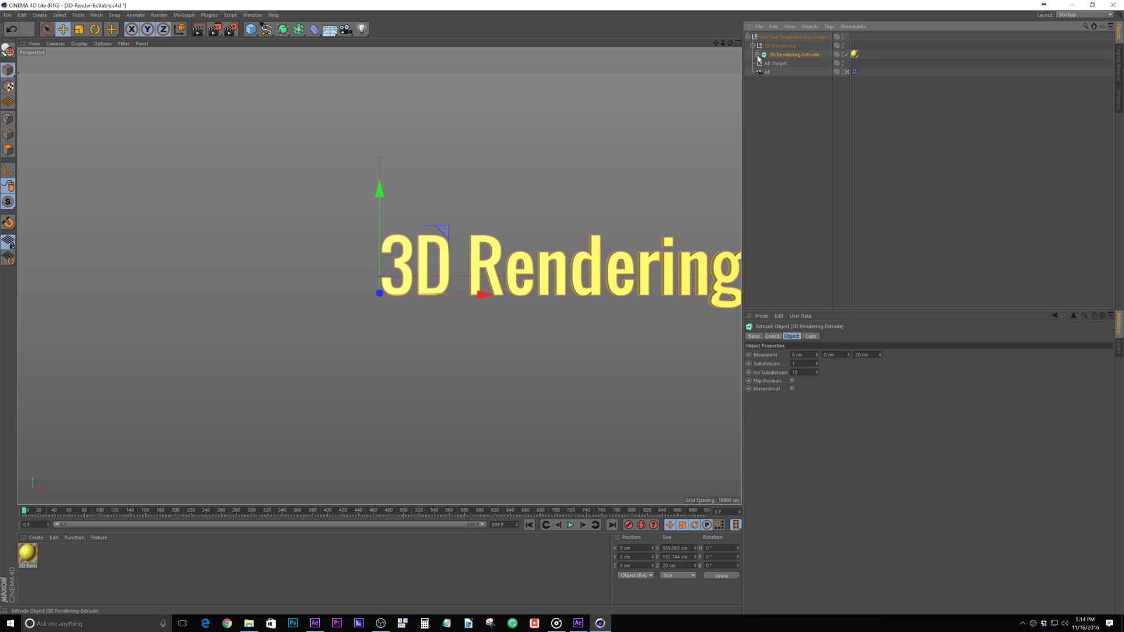
left_click(757, 55)
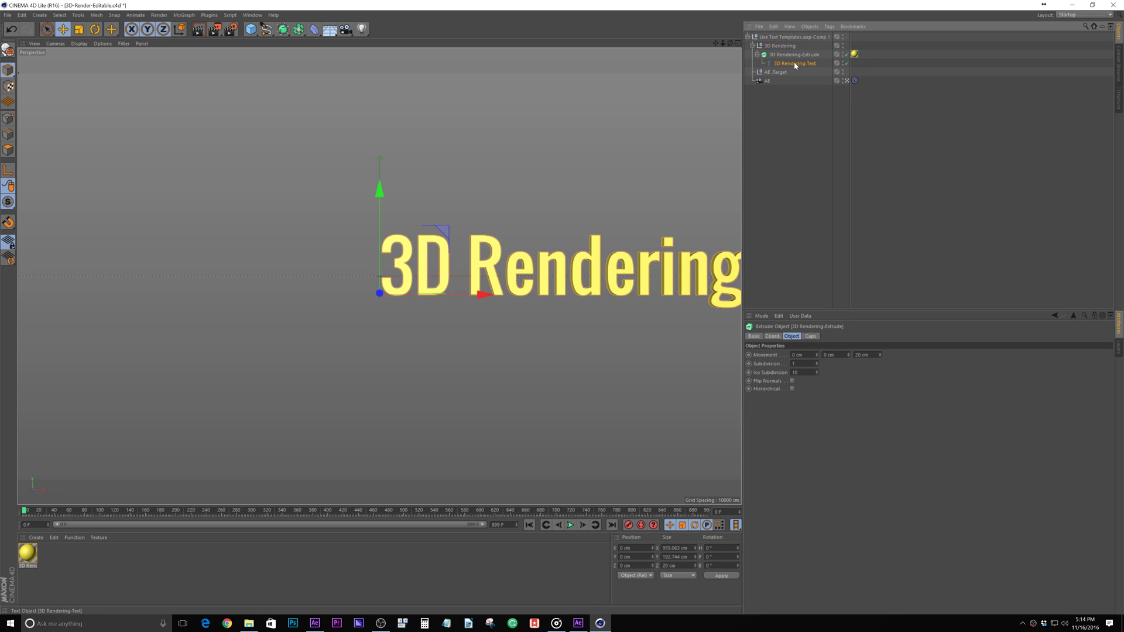
left_click(795, 63)
Replace the Text object's text with 'Change'.
left_click(793, 338)
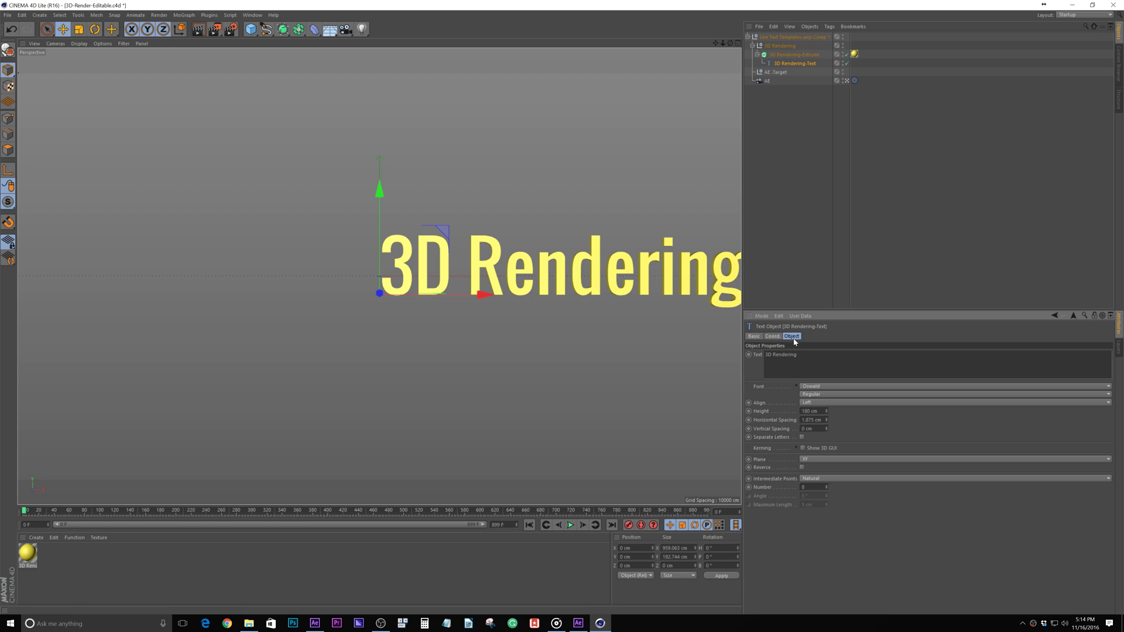
key("ctrl+a")
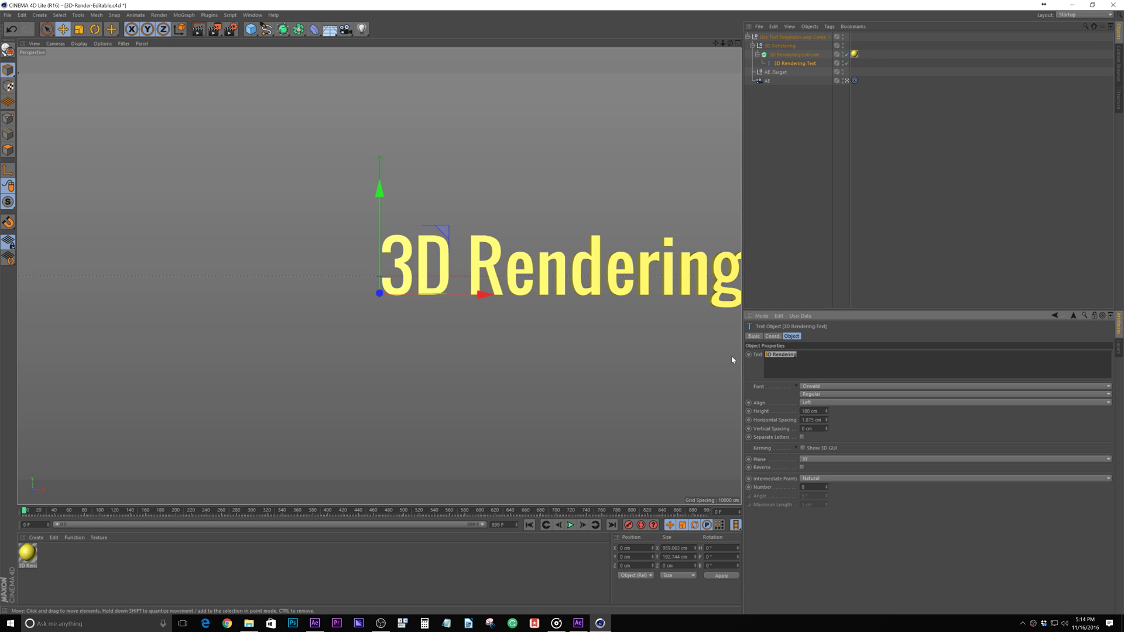
type("Chi")
key("Tab")
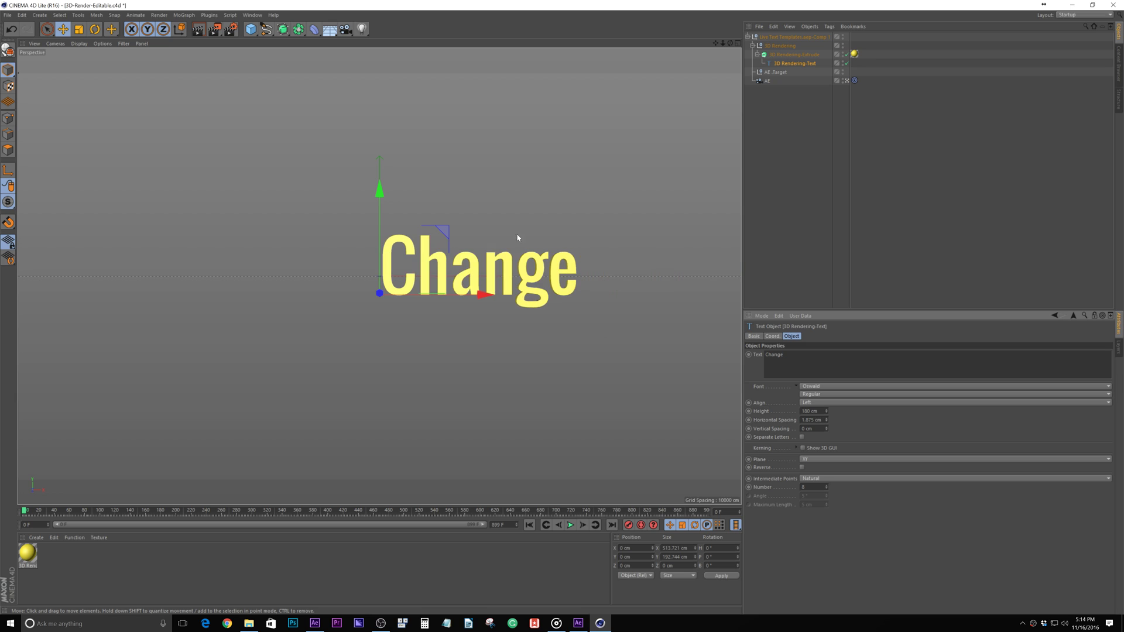
Shift the Change text left on X, save the scene, and switch to After Effects.
left_click_drag(480, 295, 391, 295)
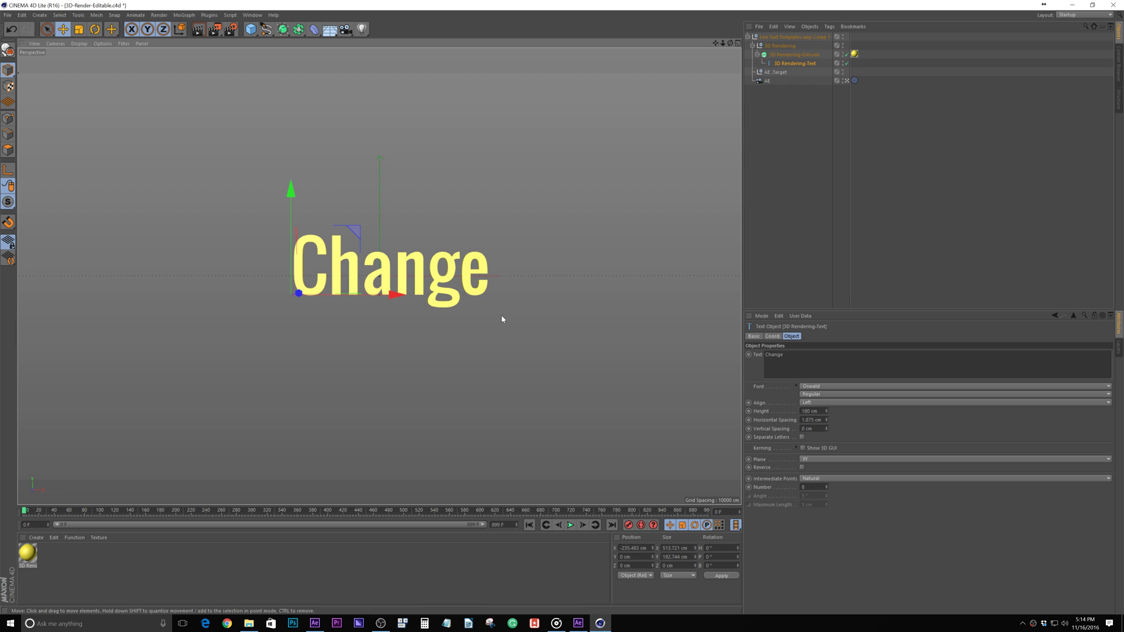
key("ctrl+s")
key("alt+Tab")
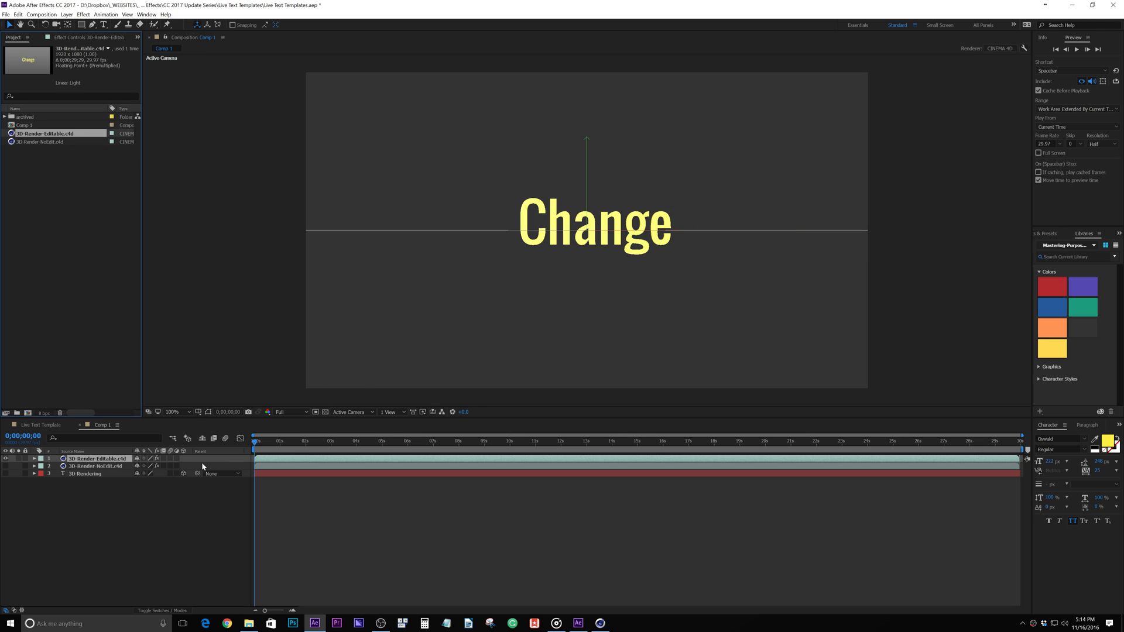
Zoom the Cinema 4D viewport in on 'Change', save, check After Effects, then reselect the Text object.
key("alt+Tab")
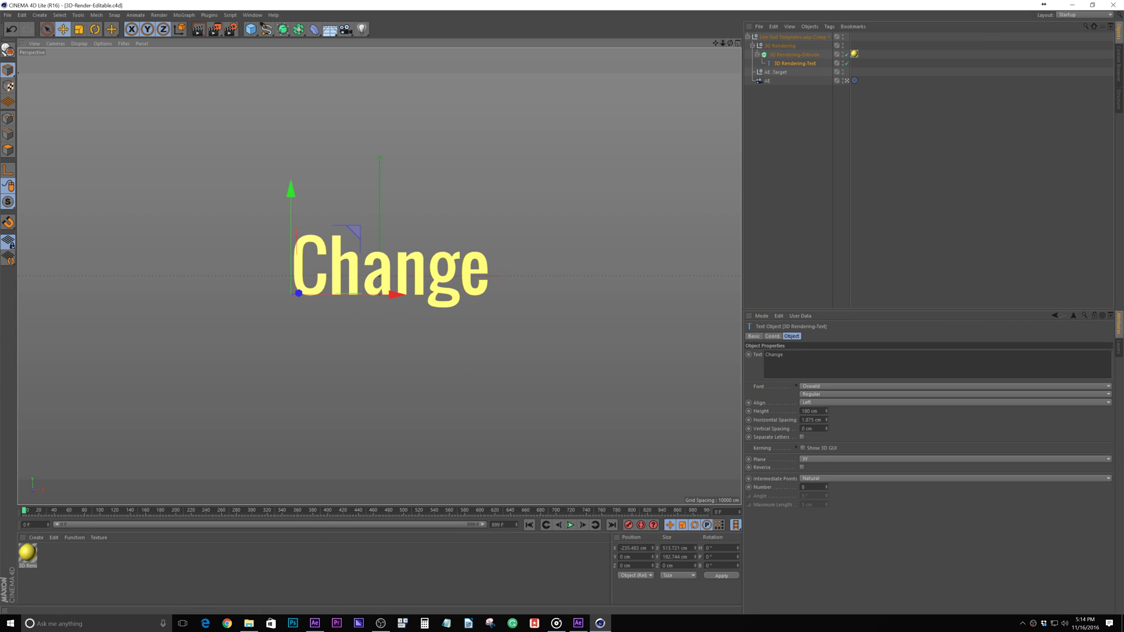
scroll(471, 359, "up", 10)
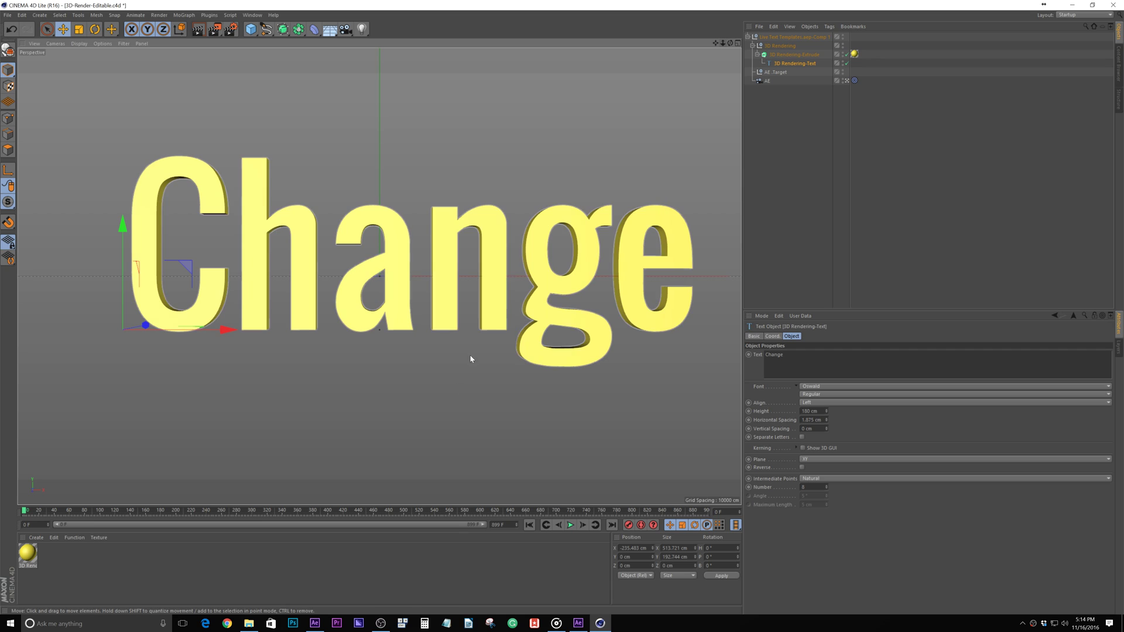
key("ctrl+s")
key("alt+Tab")
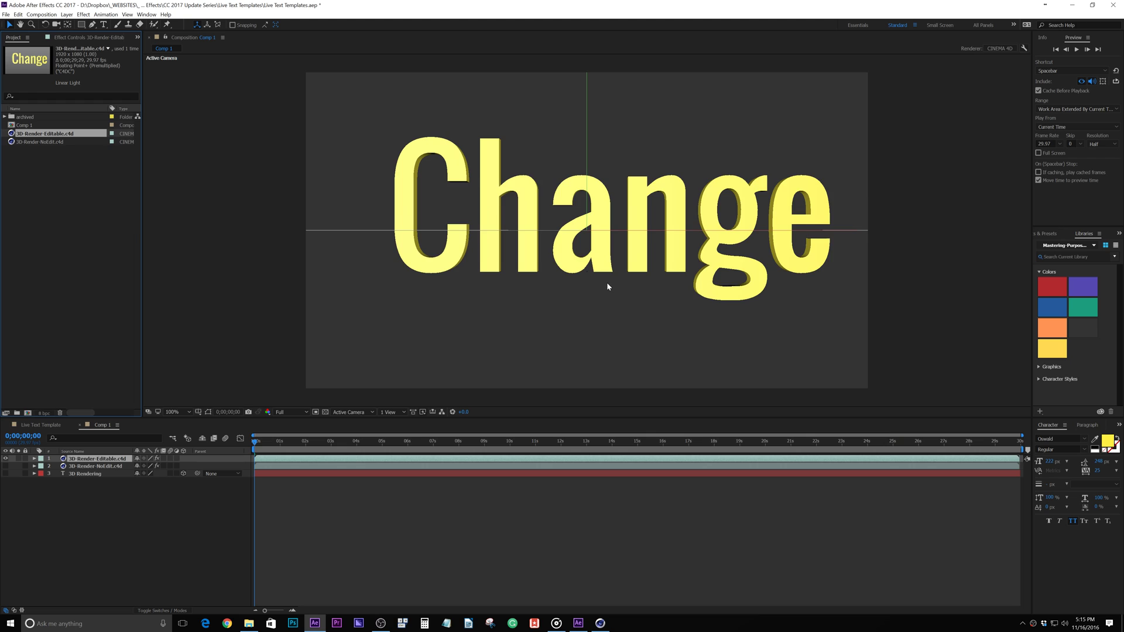
key("alt+Tab")
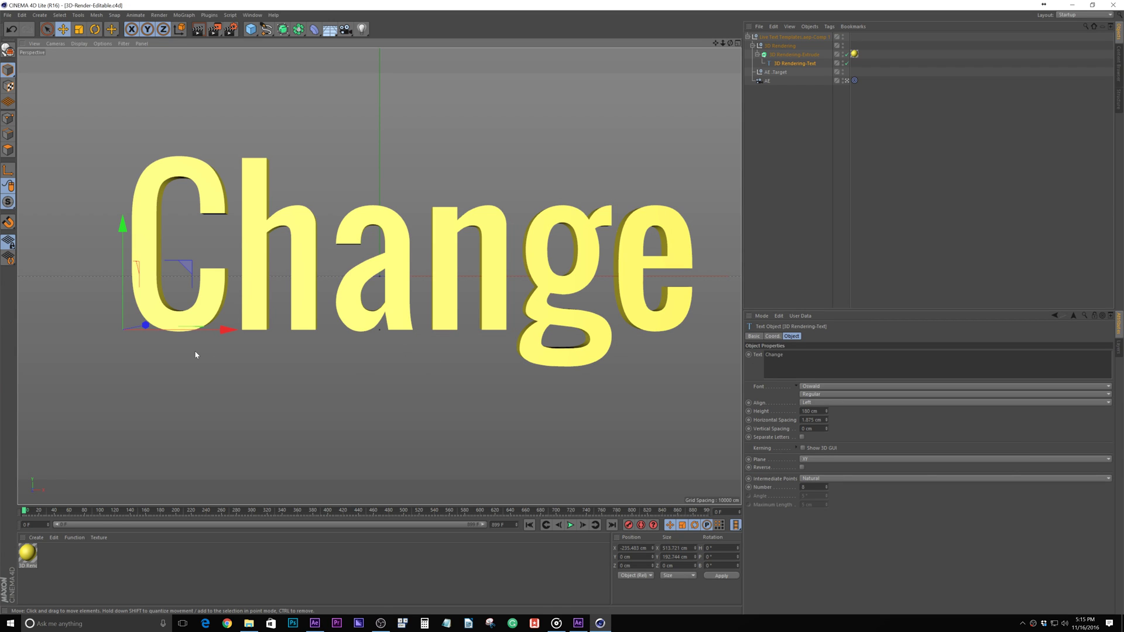
left_click(805, 65)
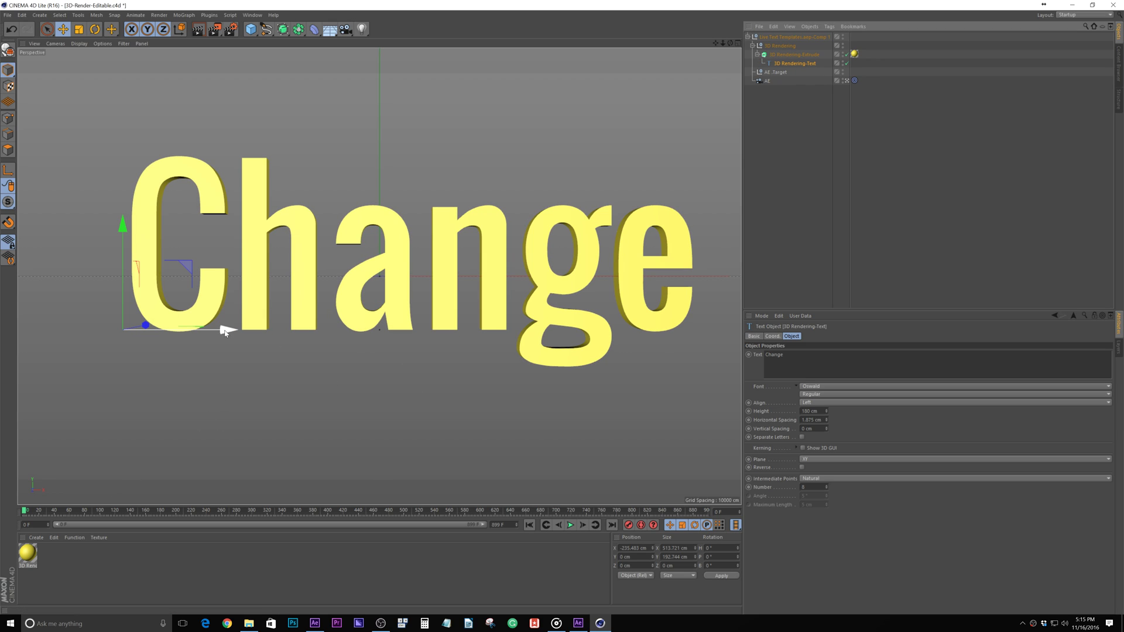
Move the Change text further left on X and toward the camera on Z for the start pose.
left_click_drag(226, 329, 184, 333)
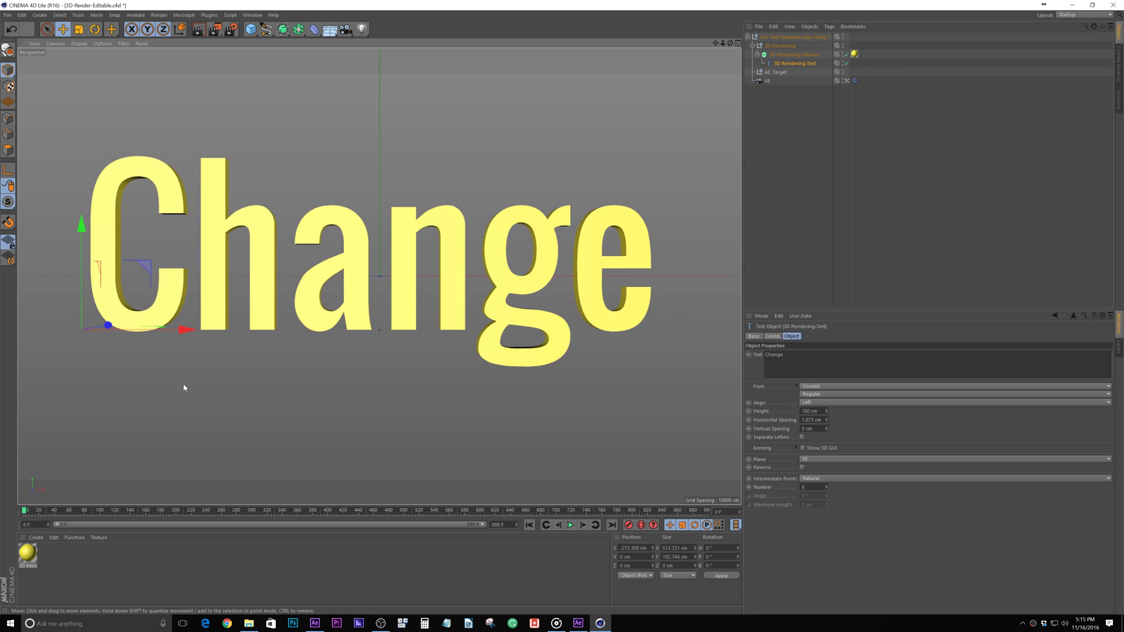
left_click_drag(108, 325, 137, 329)
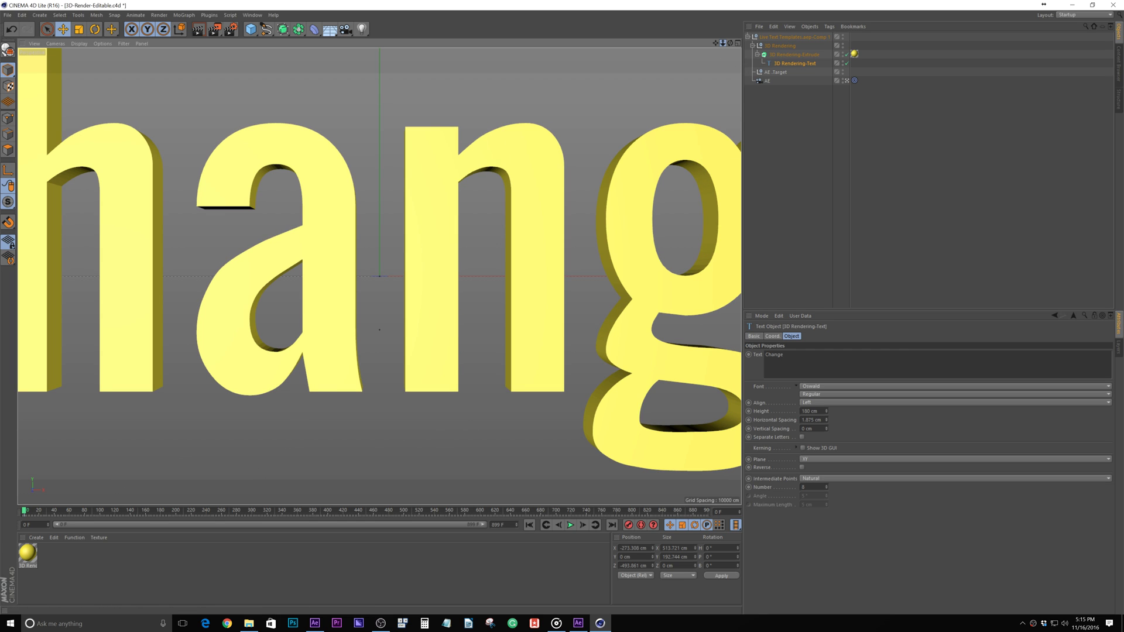
left_click_drag(722, 43, 697, 45)
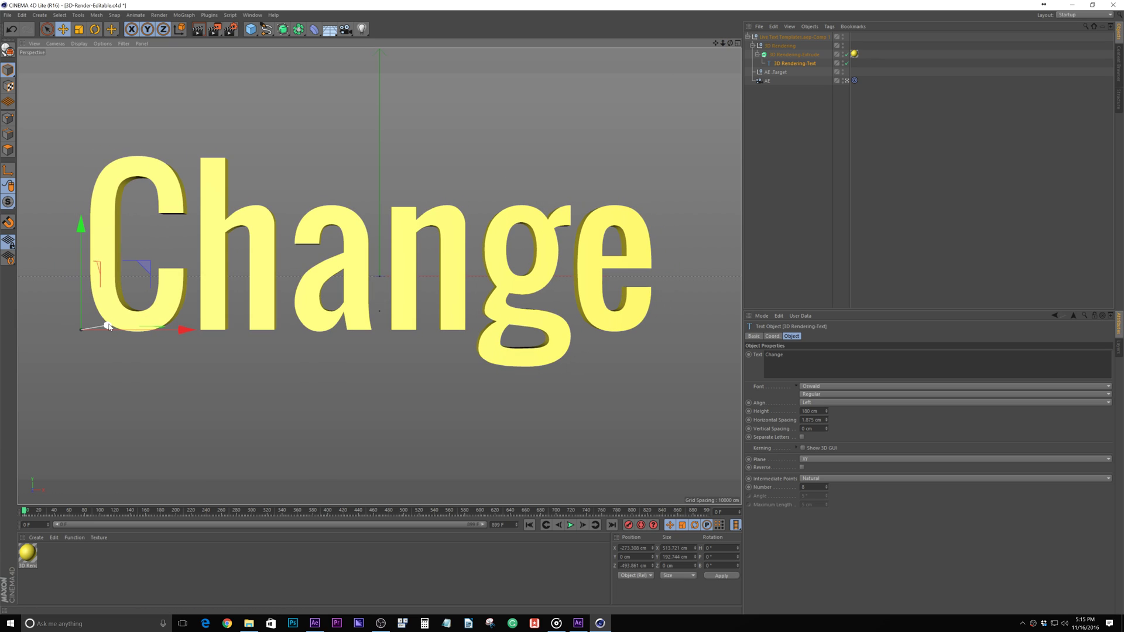
On the last frame, move the text back along Z and record an end-position keyframe.
key("F8")
key("F8")
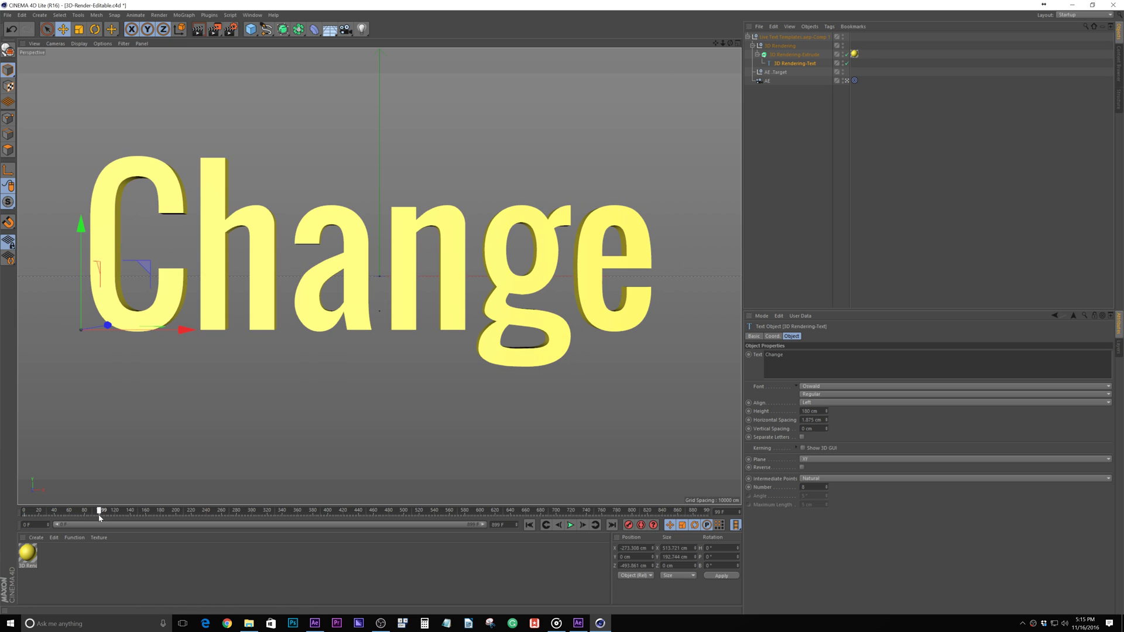
left_click_drag(110, 329, 202, 282)
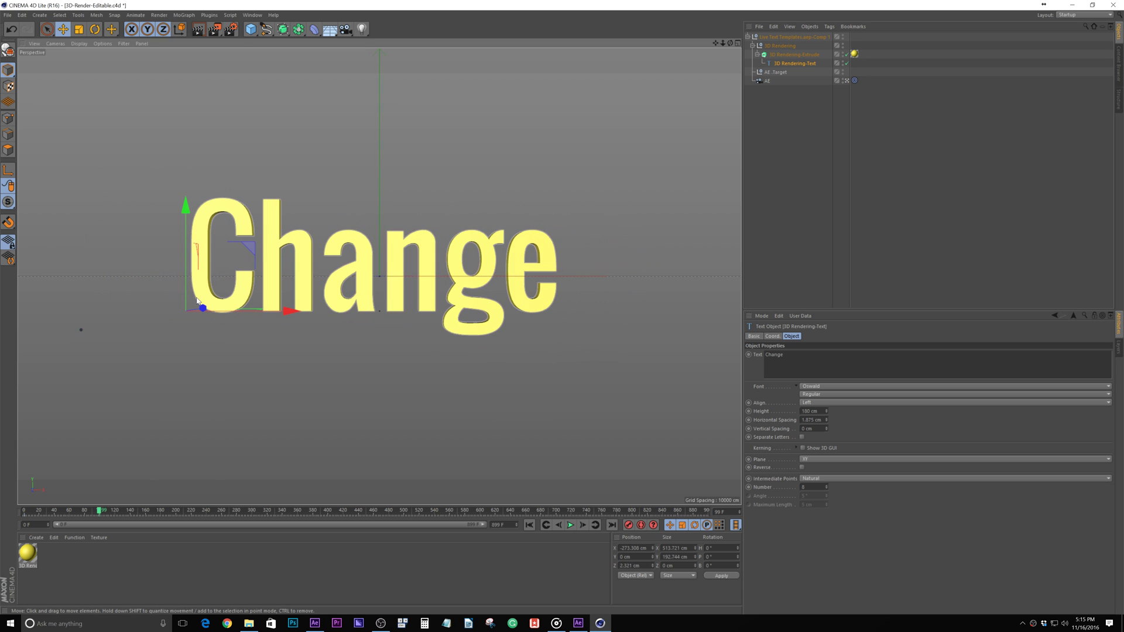
left_click(632, 525)
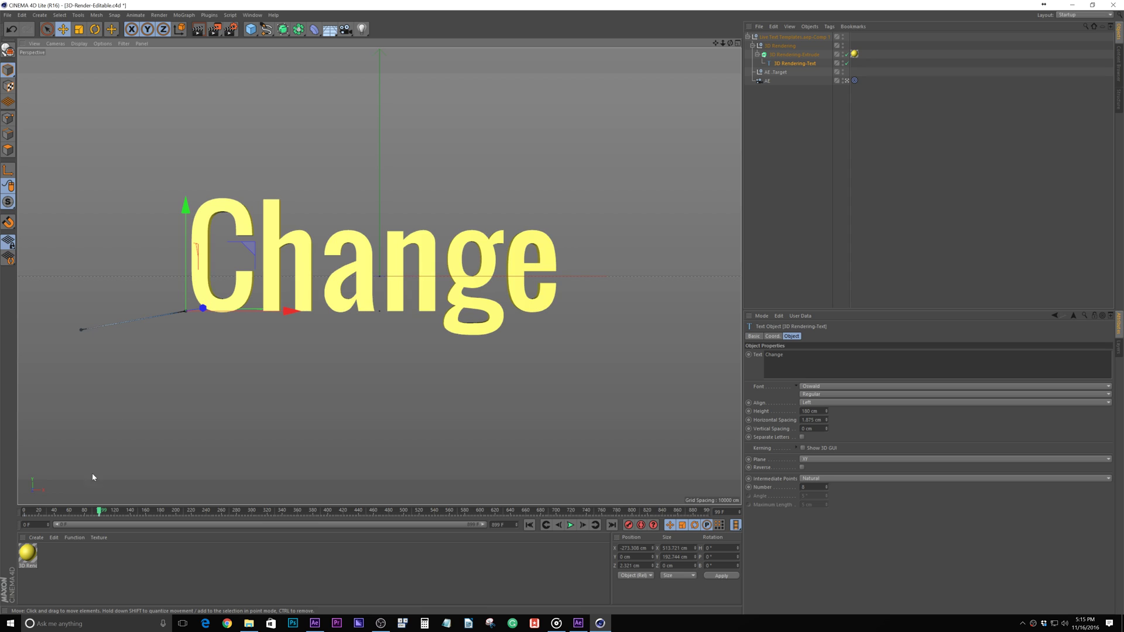
Play the text animation from frame 0, then switch back to After Effects.
left_click_drag(102, 513, 24, 513)
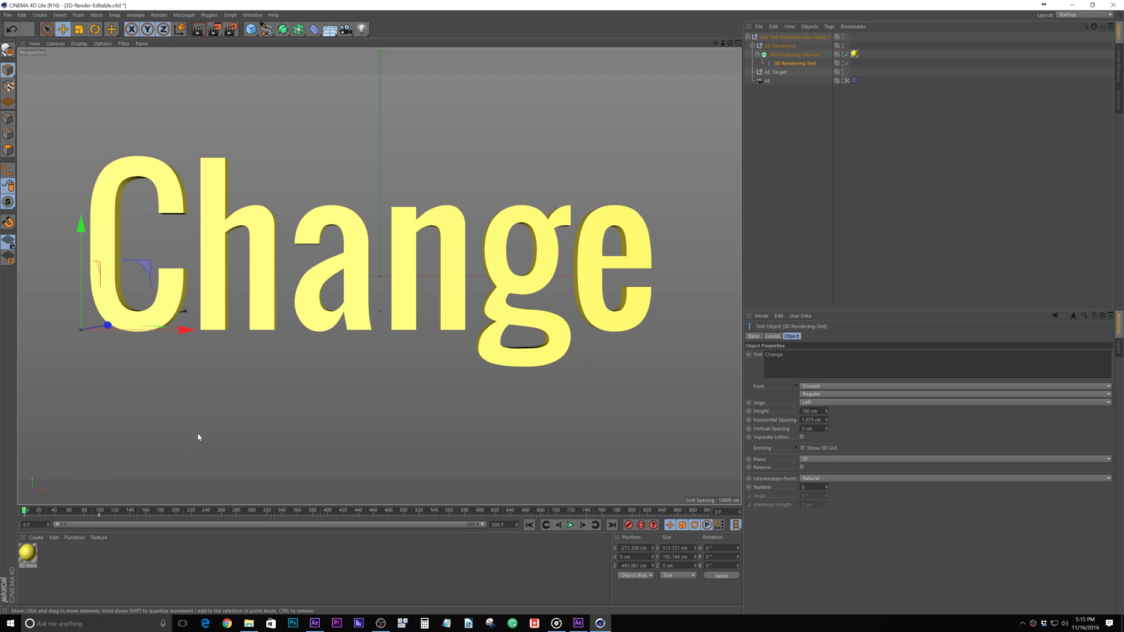
left_click(571, 525)
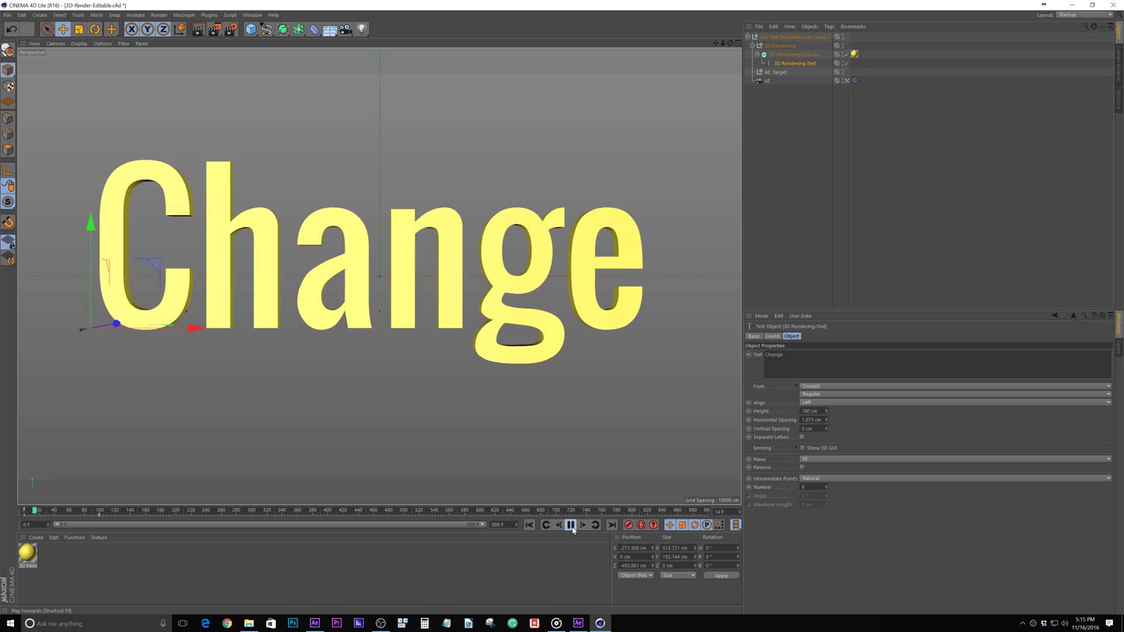
left_click(571, 525)
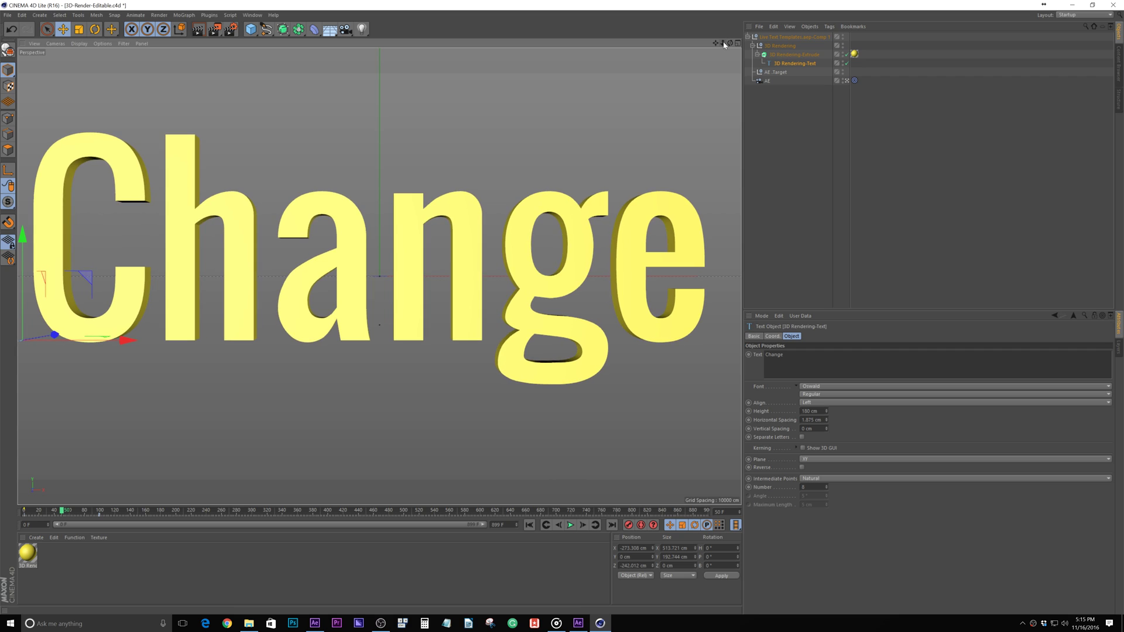
left_click_drag(46, 507, 23, 507)
key("alt+Tab")
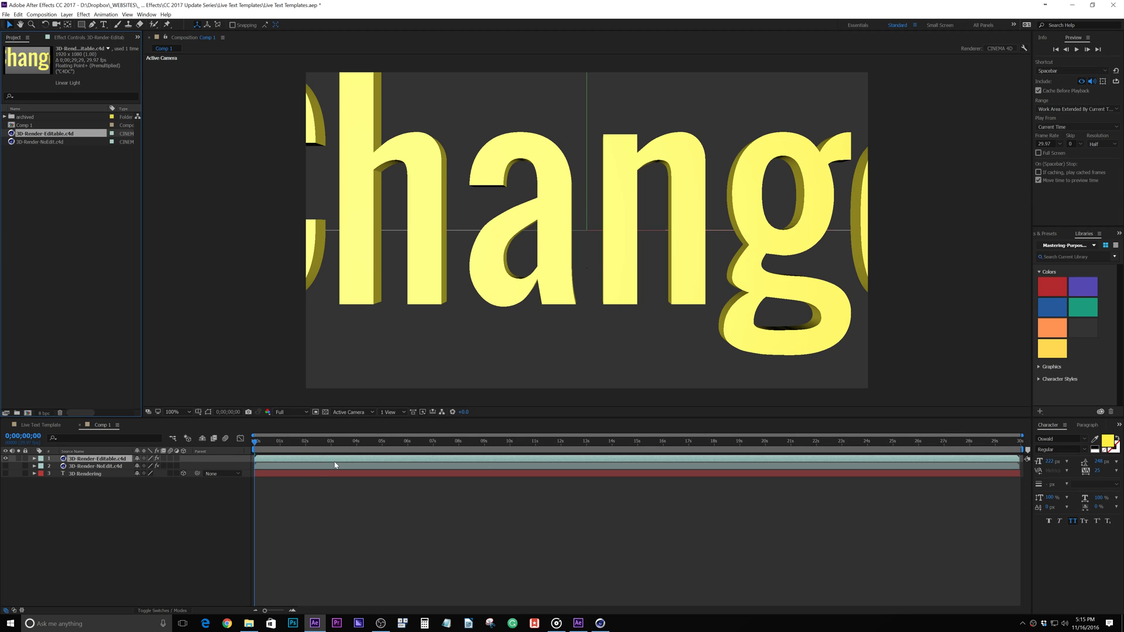
Shorten the work area to about 5 seconds, preview the receding Change text, then show CINEWARE effect controls.
left_click_drag(1022, 449, 384, 468)
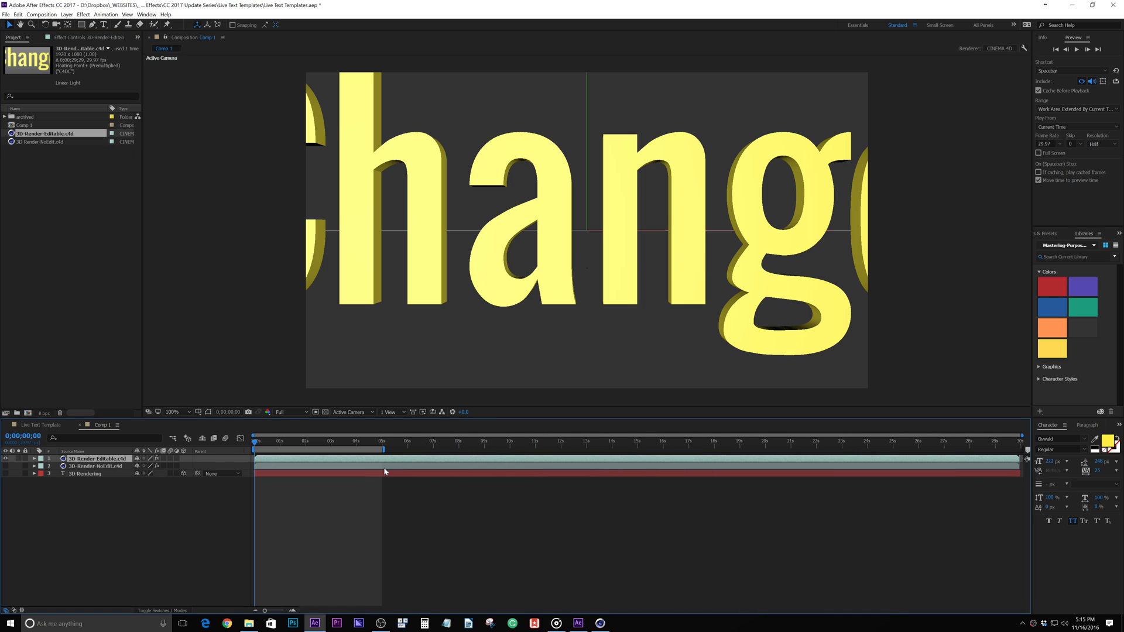
key("space")
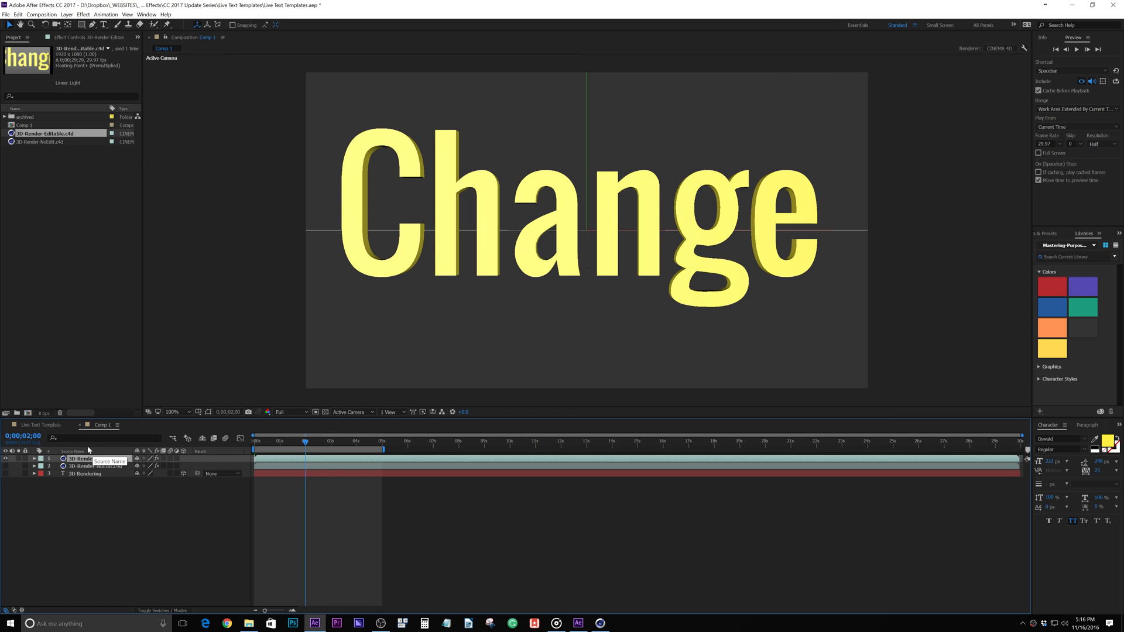
key("F3")
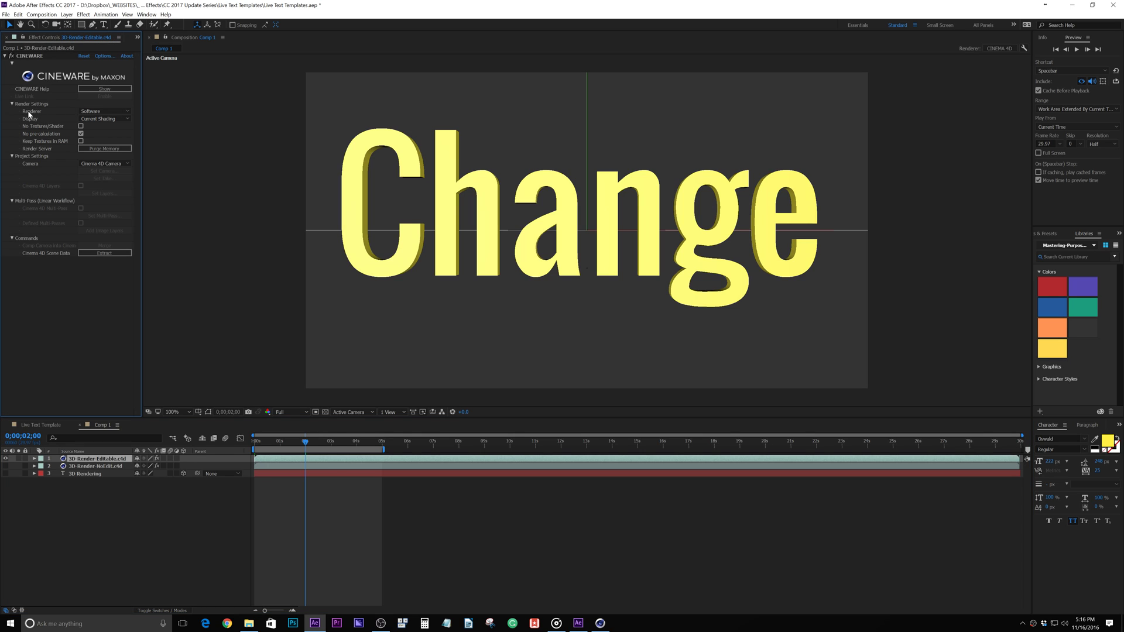
Set the CINEWARE renderer to Standard (Final) and return to the comp start.
left_click(105, 112)
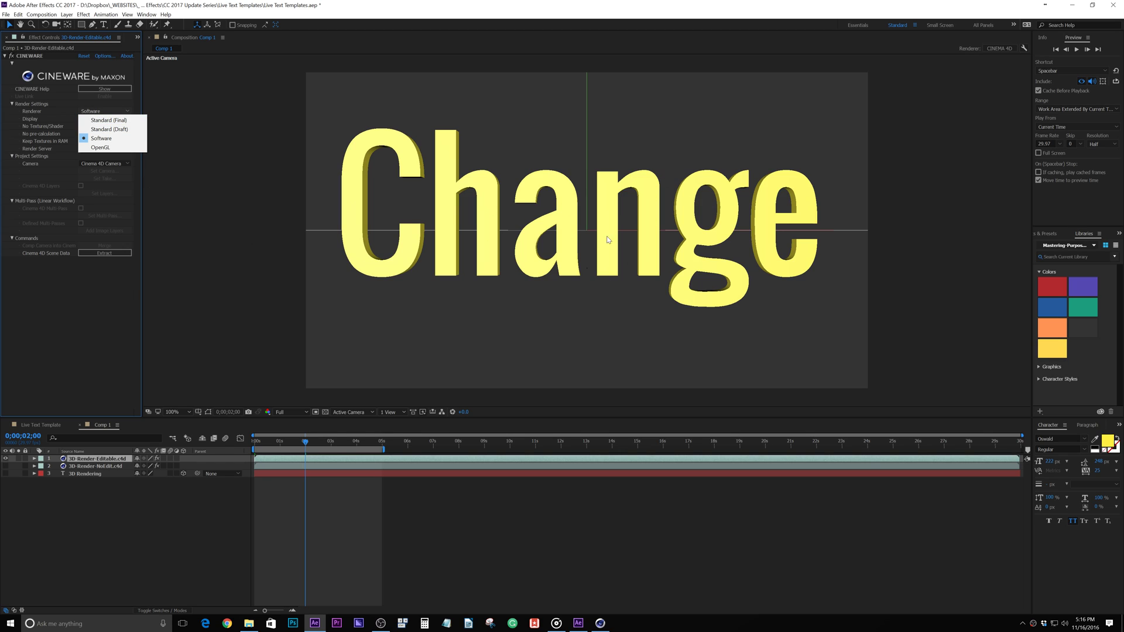
left_click(136, 122)
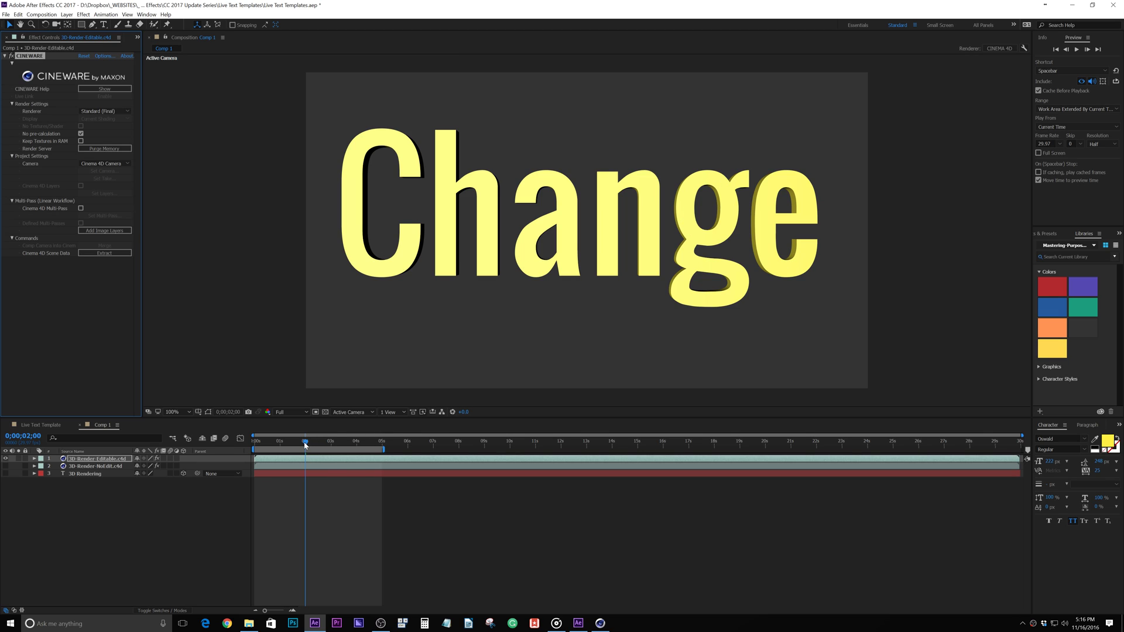
left_click_drag(305, 445, 256, 468)
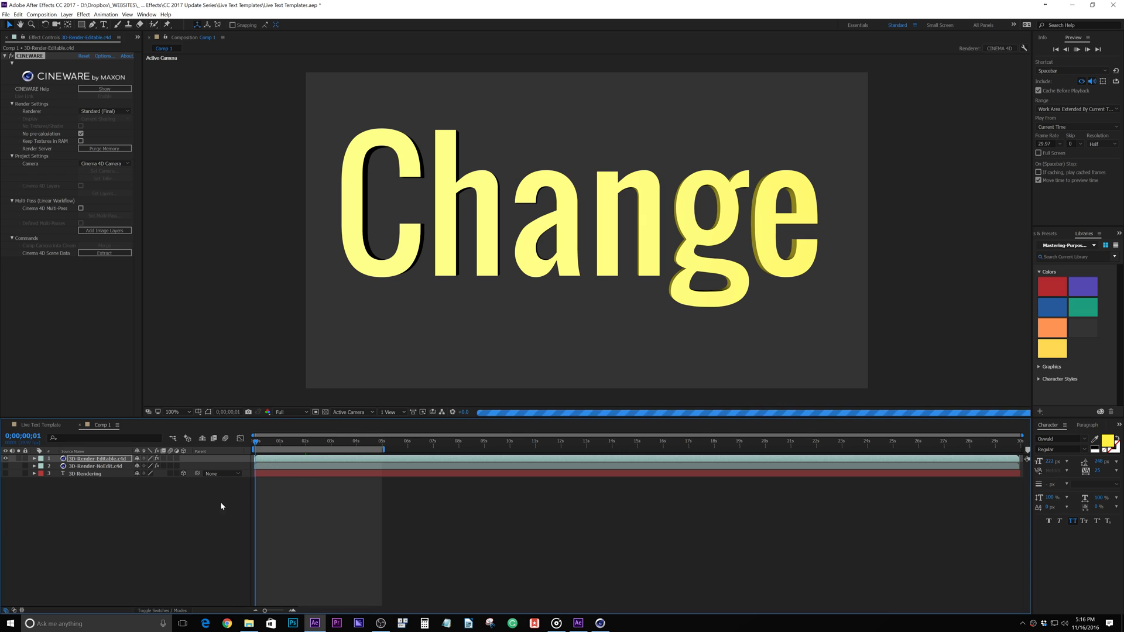
Preview the final-quality Change animation and scrub from about 1 second to 3 seconds 16 frames.
key("space")
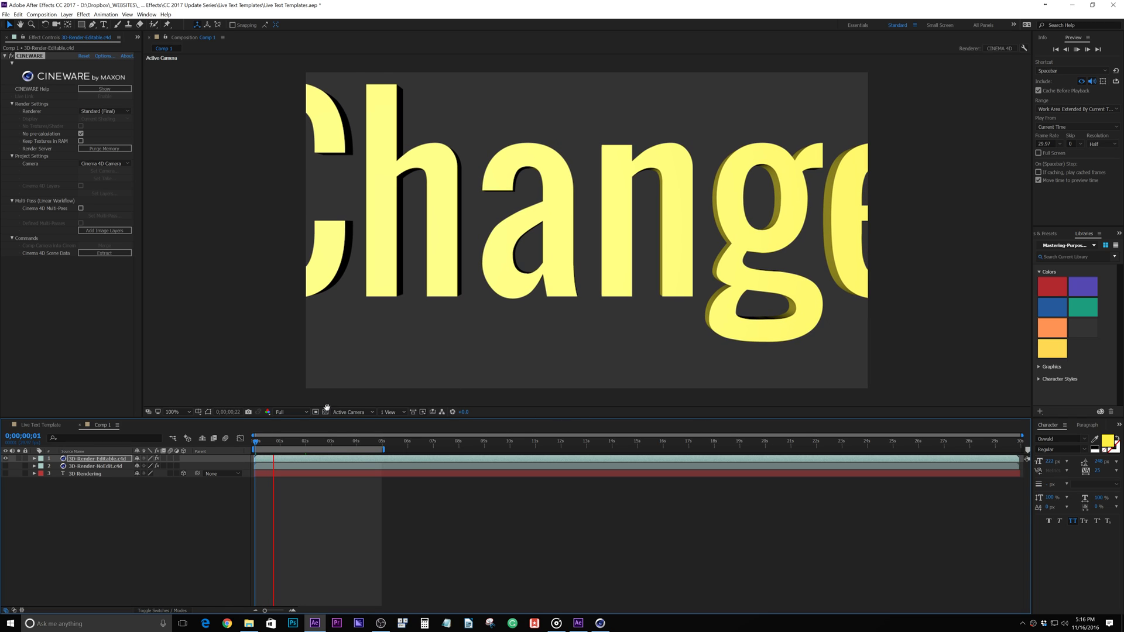
left_click(275, 444)
left_click_drag(275, 444, 345, 444)
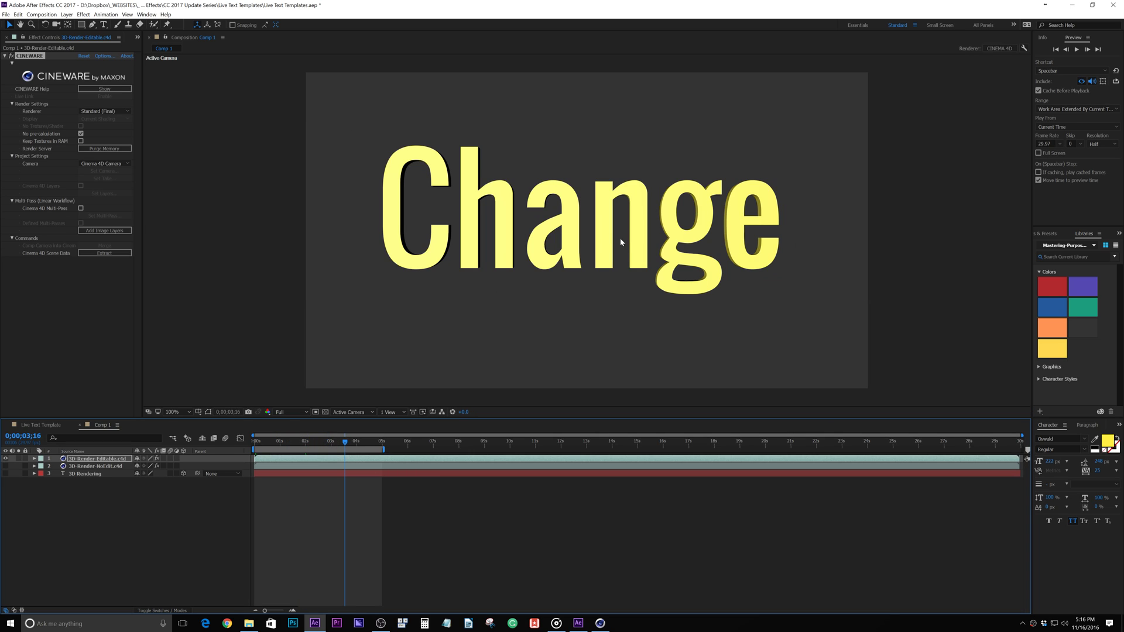